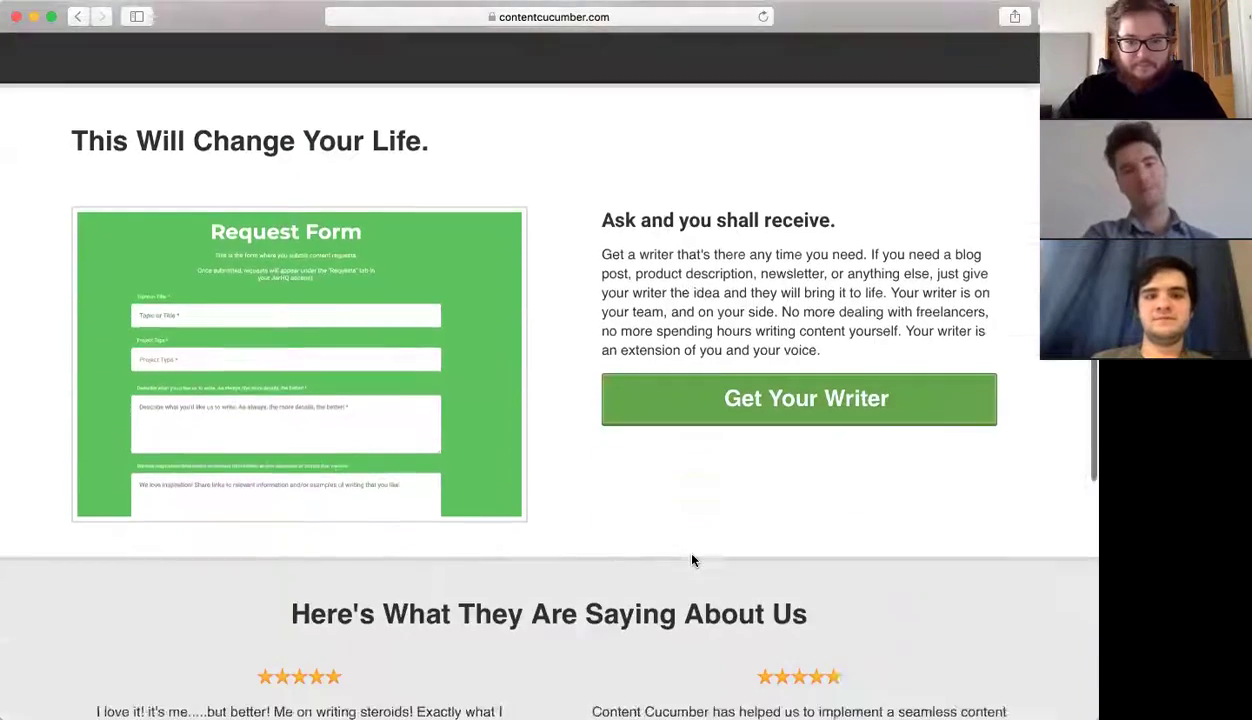
# - Open the request portal from the account management options and sign in with the saved company account's email and password
pyautogui.scroll(-7, 690, 559)
pyautogui.click(240, 664)
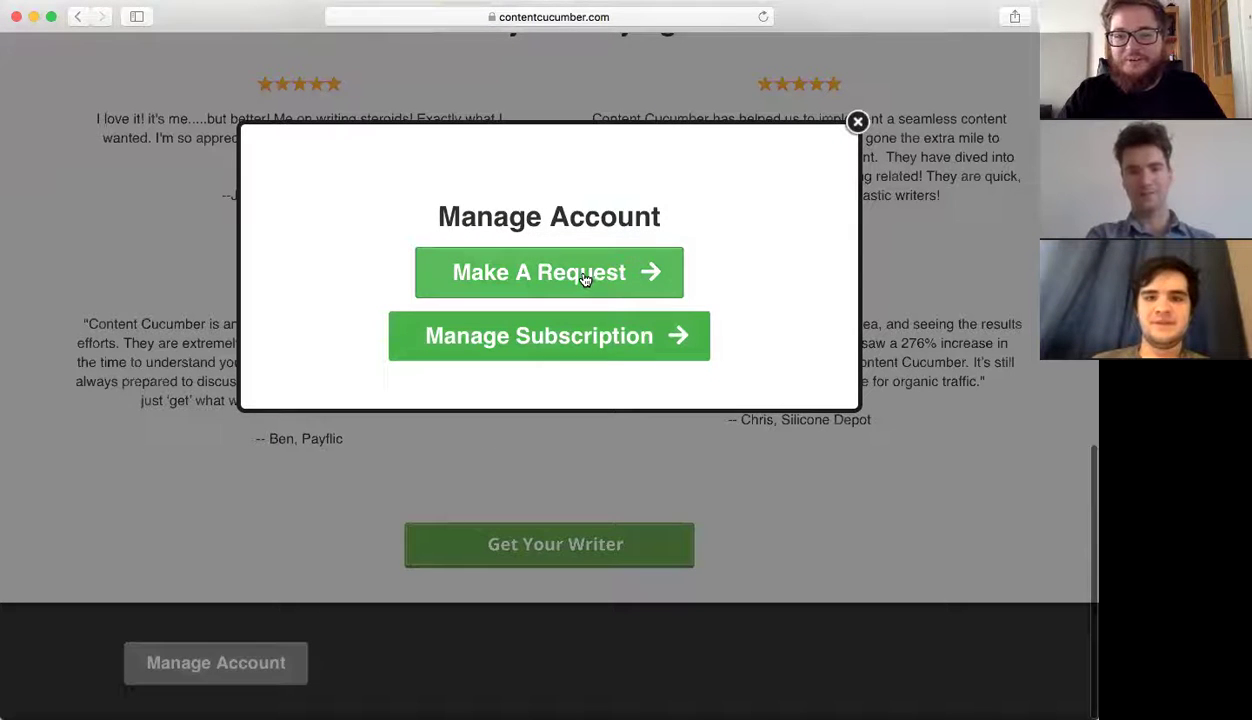
pyautogui.click(585, 276)
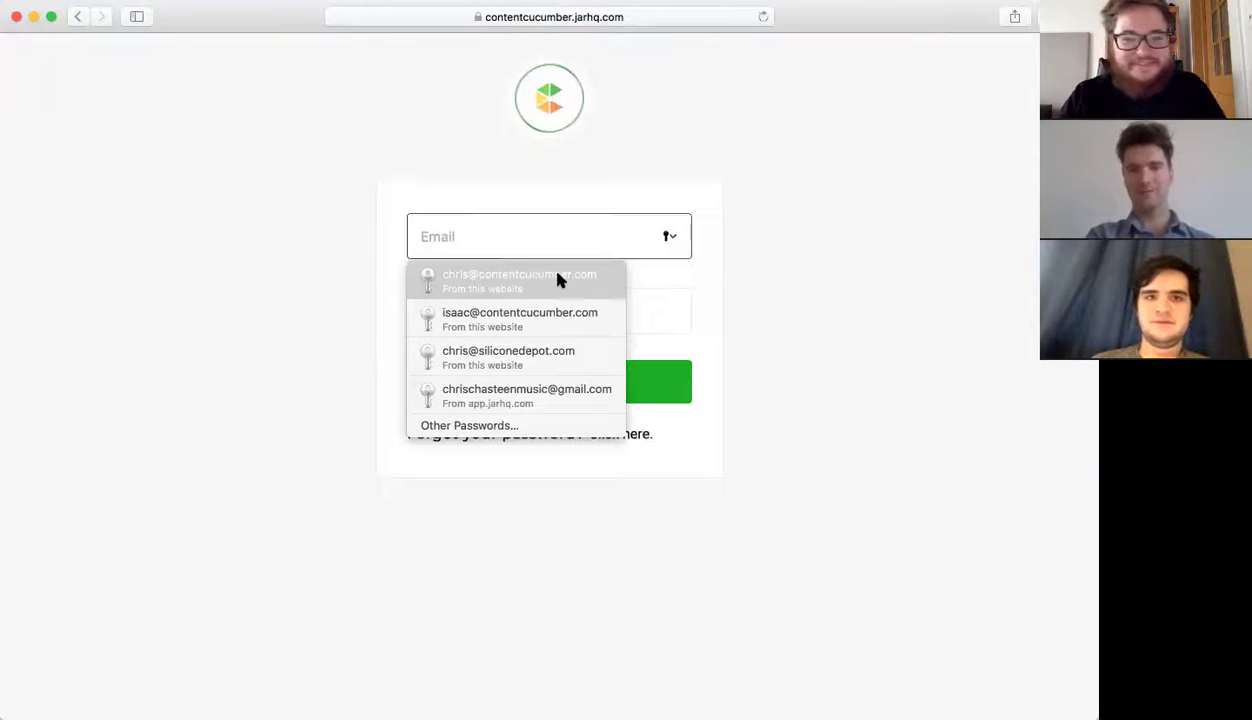
pyautogui.click(558, 280)
pyautogui.click(508, 386)
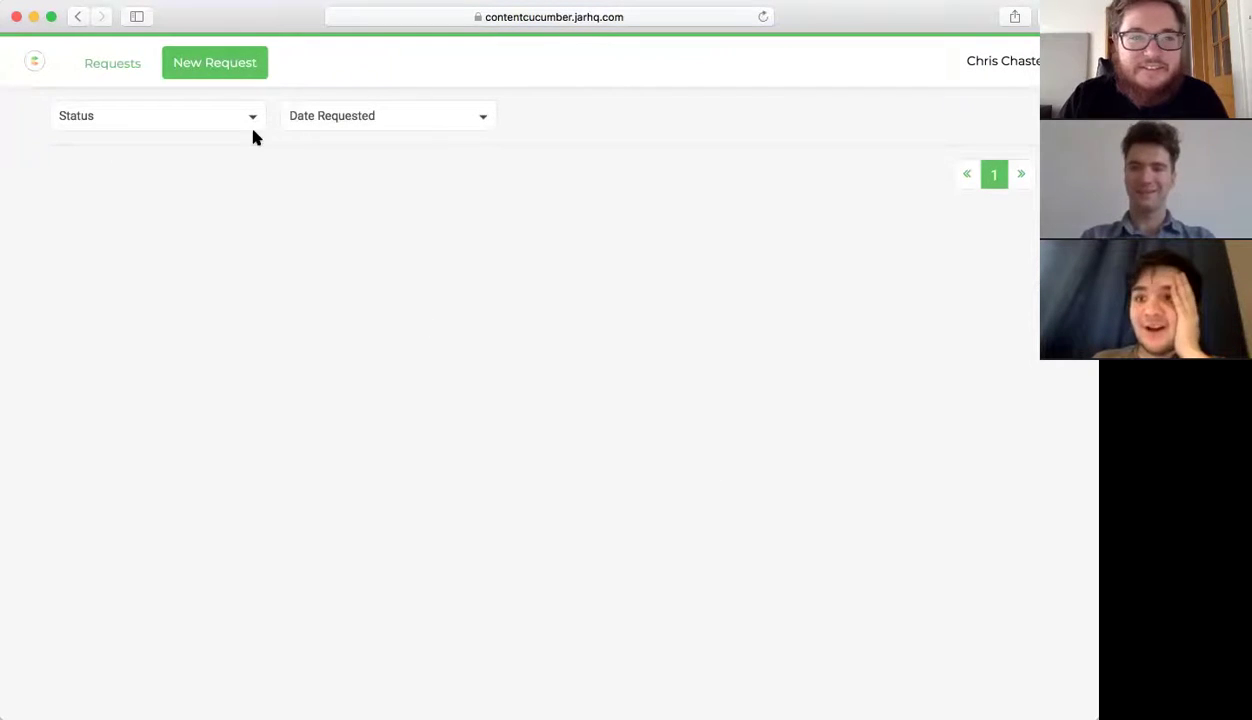
# - Start a new content request and enter "Hello World Video Episode 2" as its topic or title
pyautogui.click(222, 68)
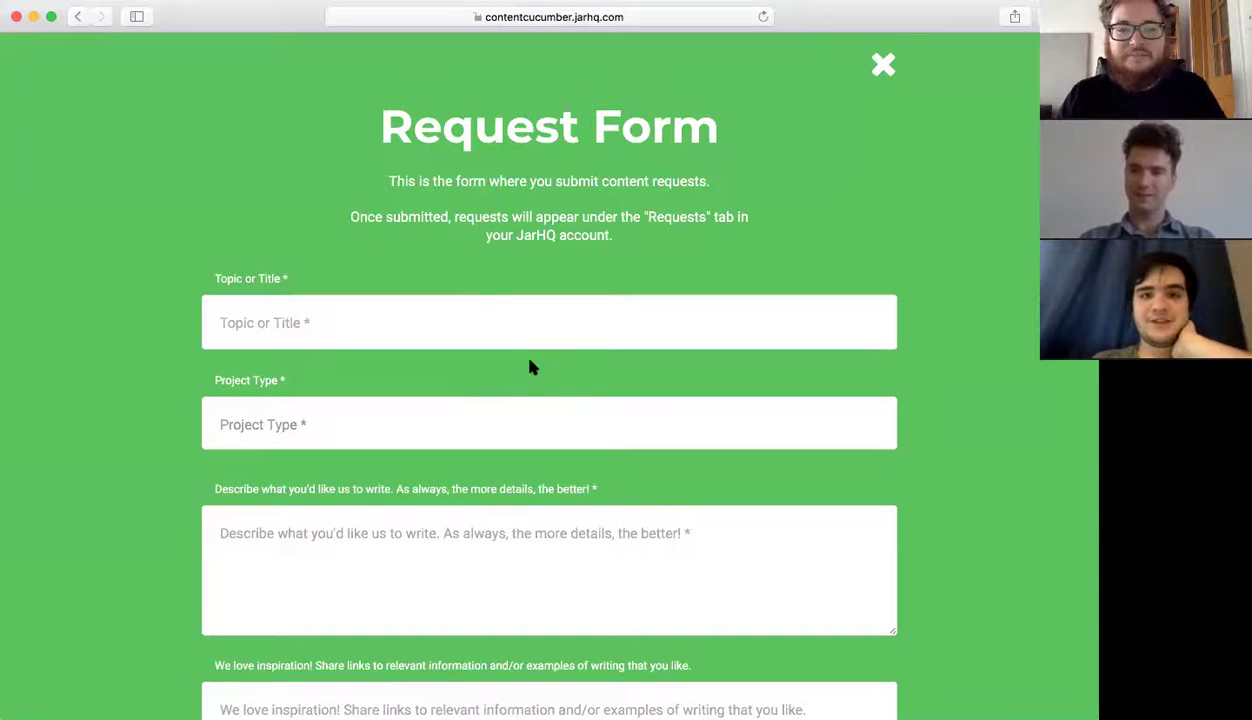
pyautogui.click(452, 312)
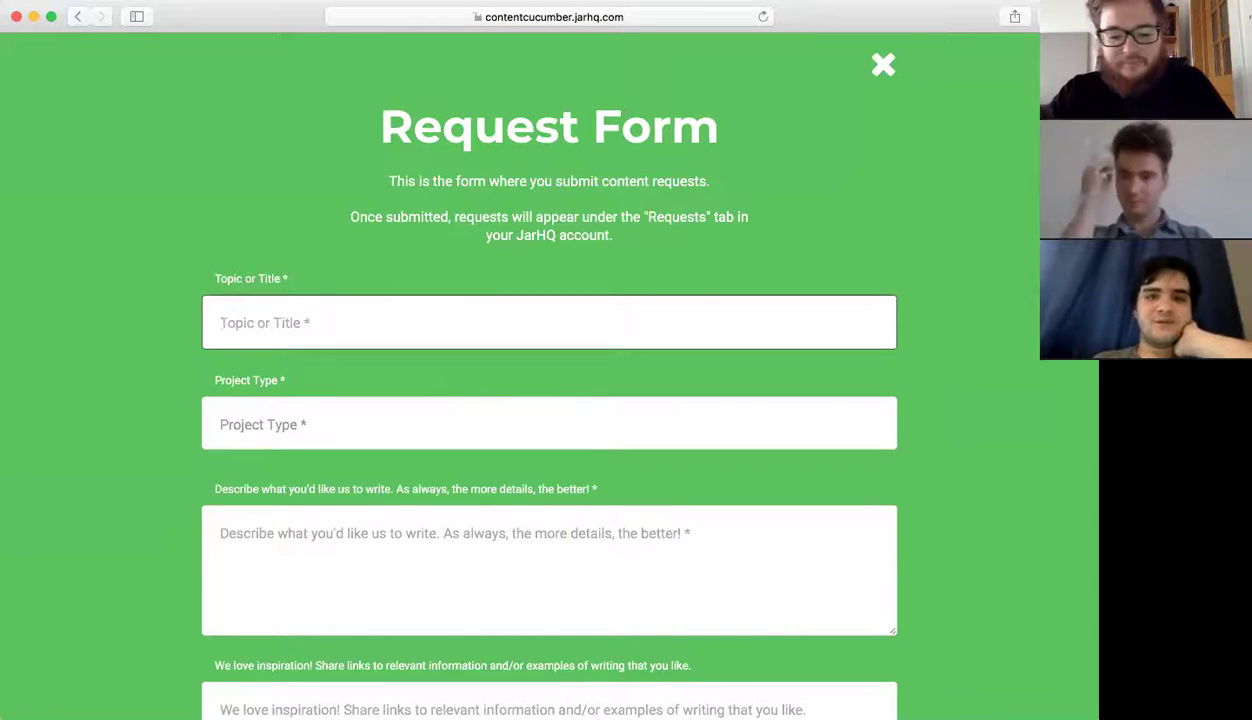
pyautogui.write('Hello Wo')
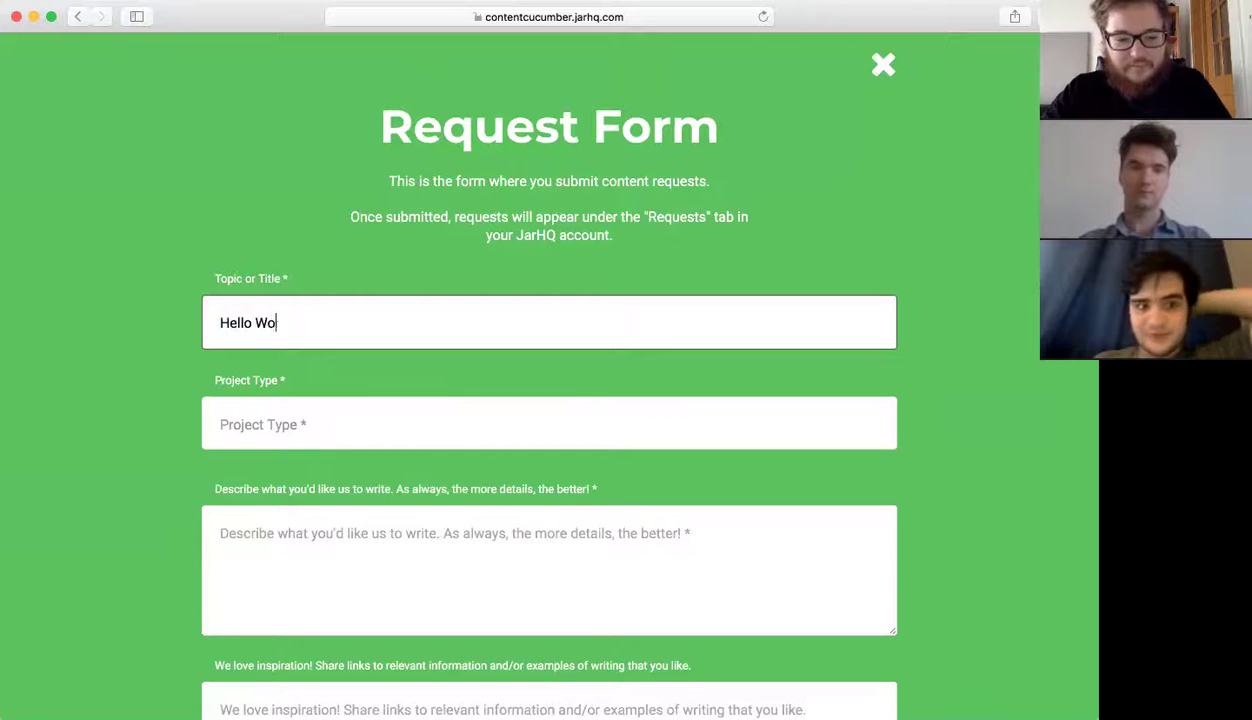
pyautogui.write('rld Video ')
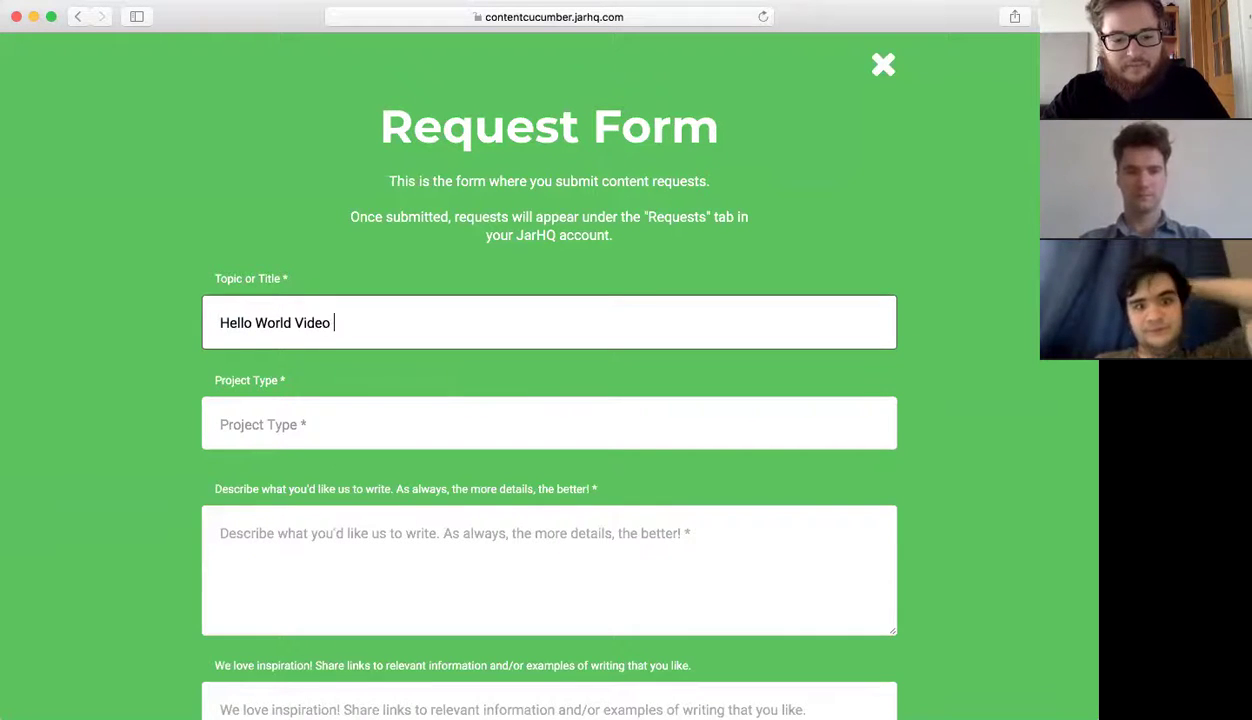
pyautogui.write('Episo')
pyautogui.press('BackSpace')
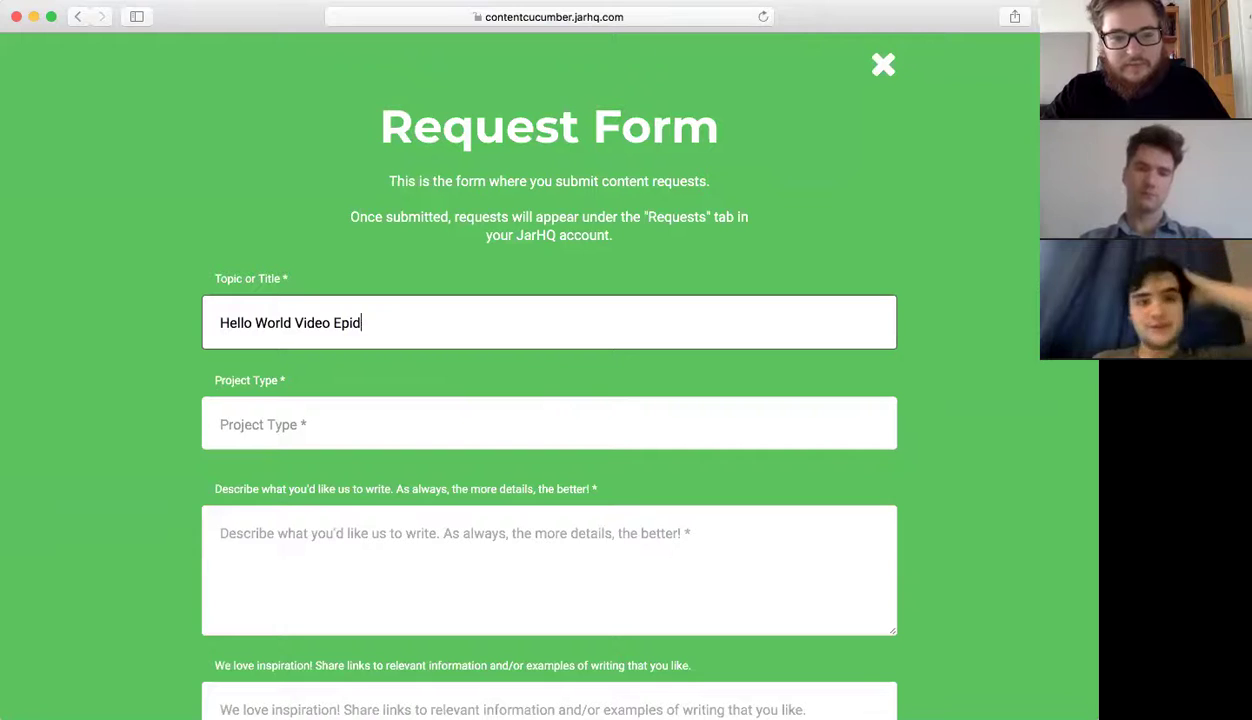
pyautogui.press('BackSpace')
pyautogui.press('BackSpace')
pyautogui.write('isoee 2')
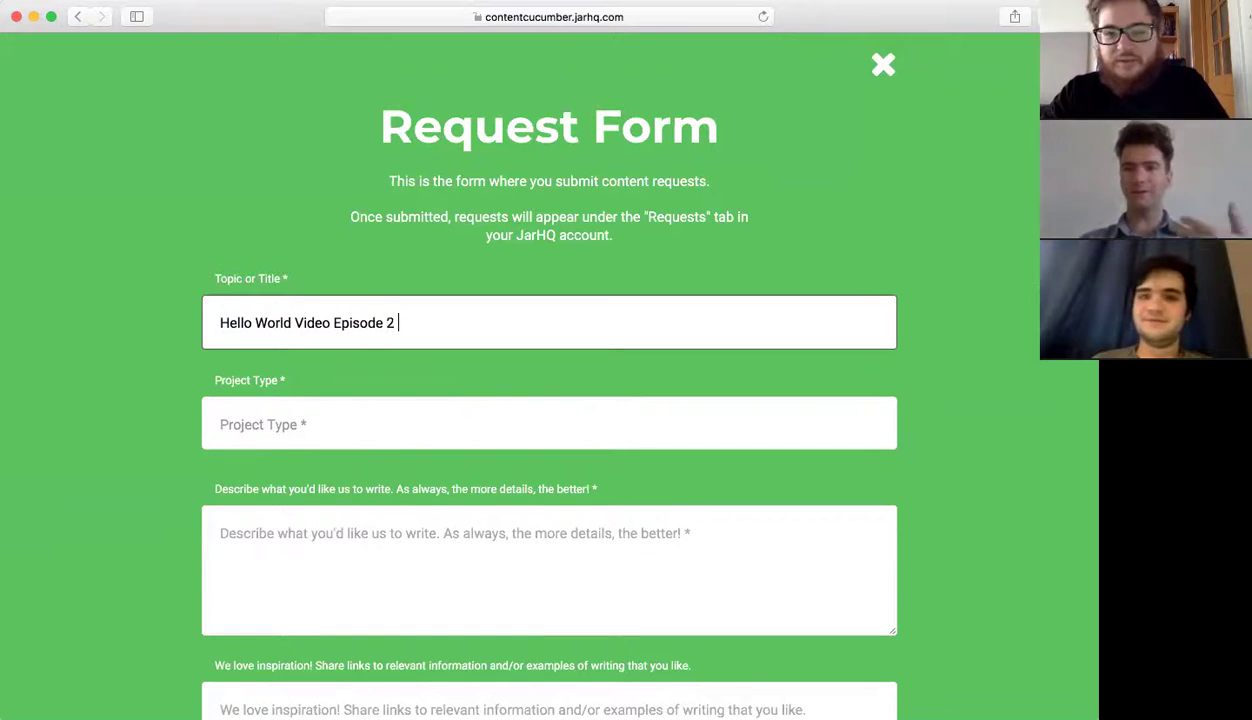
# - Set the request's project type to Other
pyautogui.press('Tab')
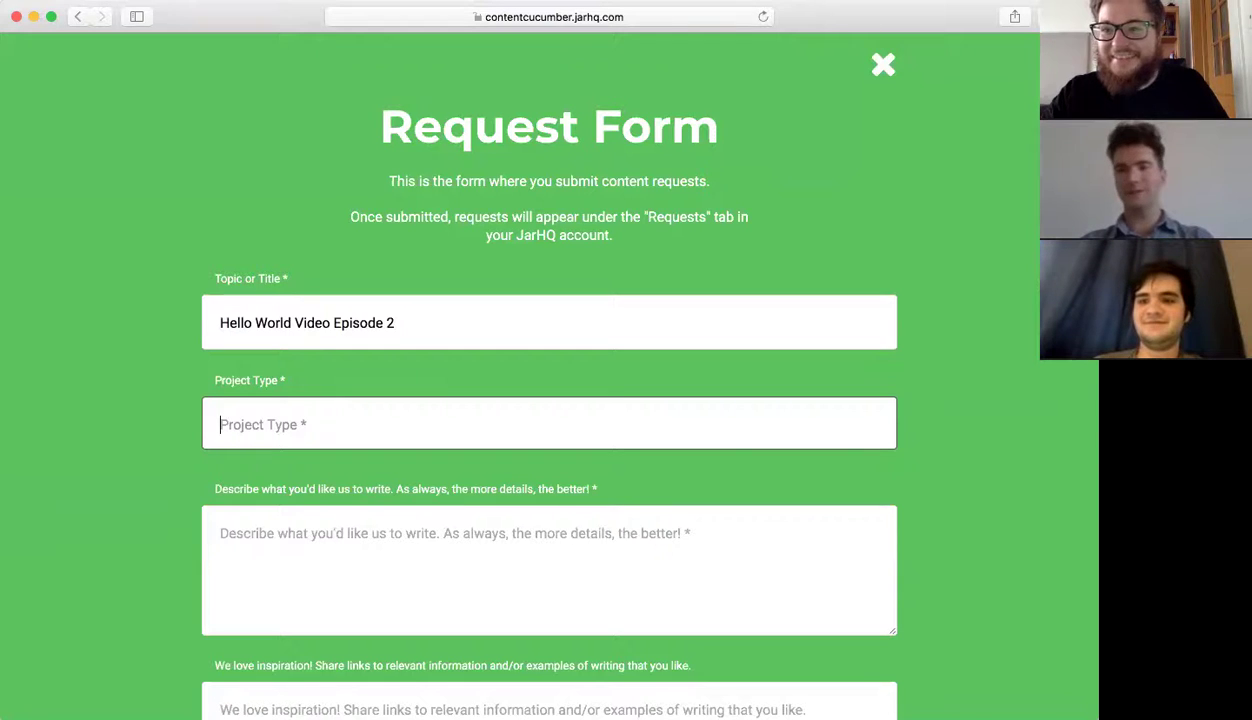
pyautogui.click(241, 418)
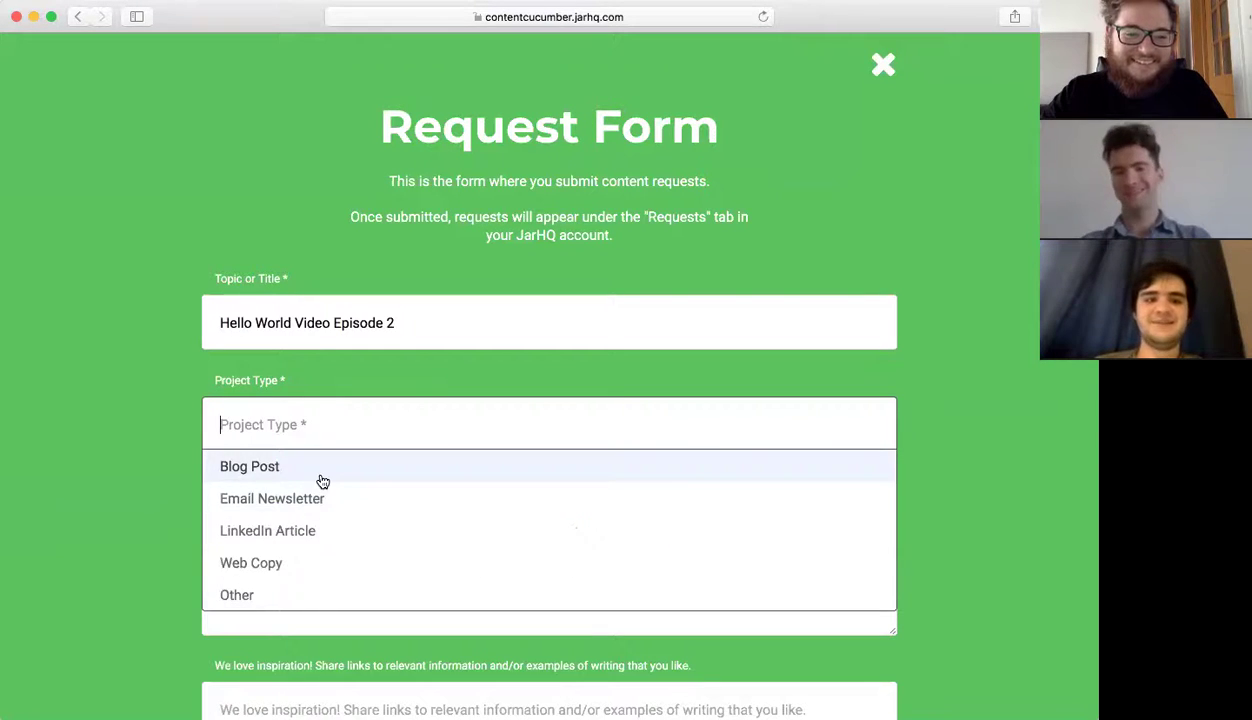
pyautogui.click(334, 595)
# - Begin the writing description with "Please help write a description for this episode of hello world."
pyautogui.scroll(-1, 324, 541)
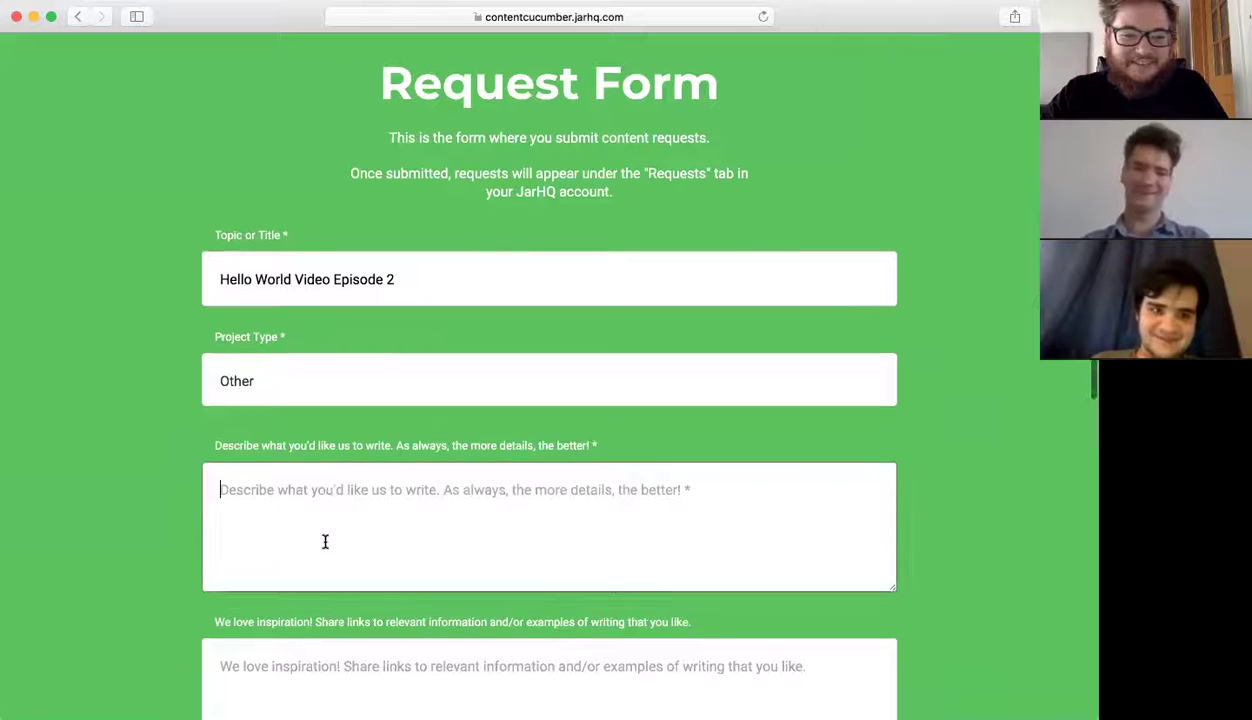
pyautogui.click(323, 540)
pyautogui.write('Please ')
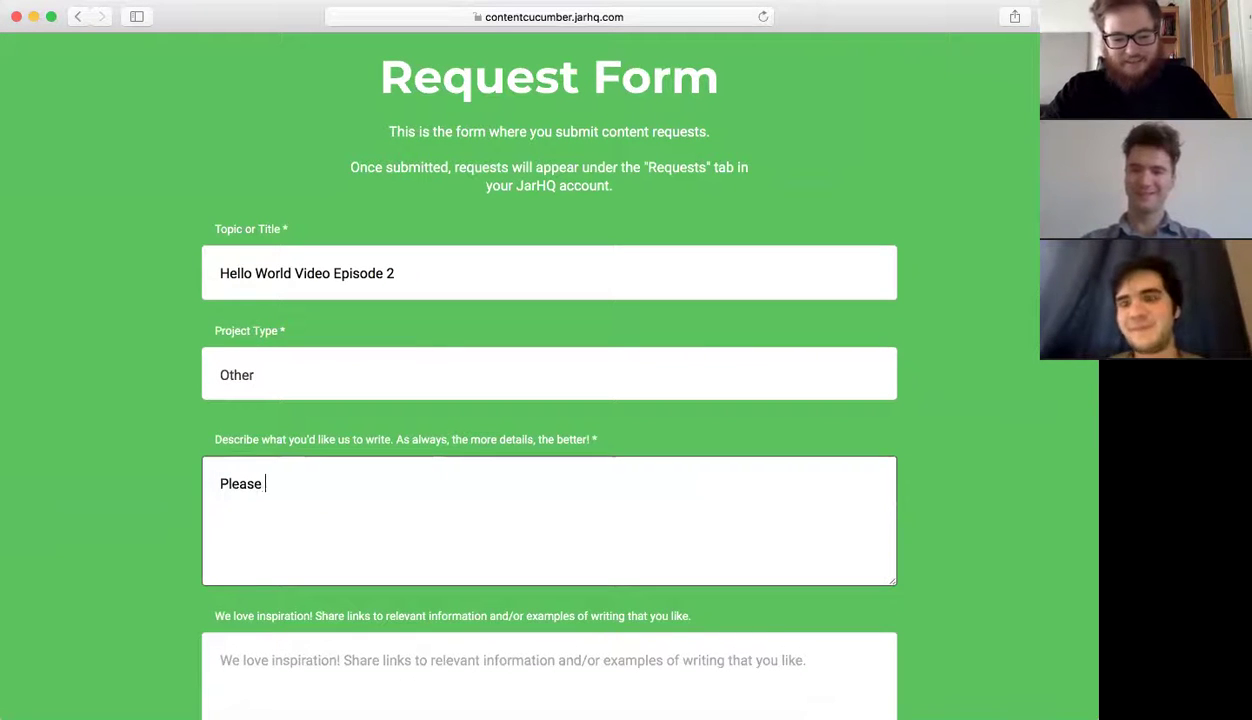
pyautogui.write('help write ')
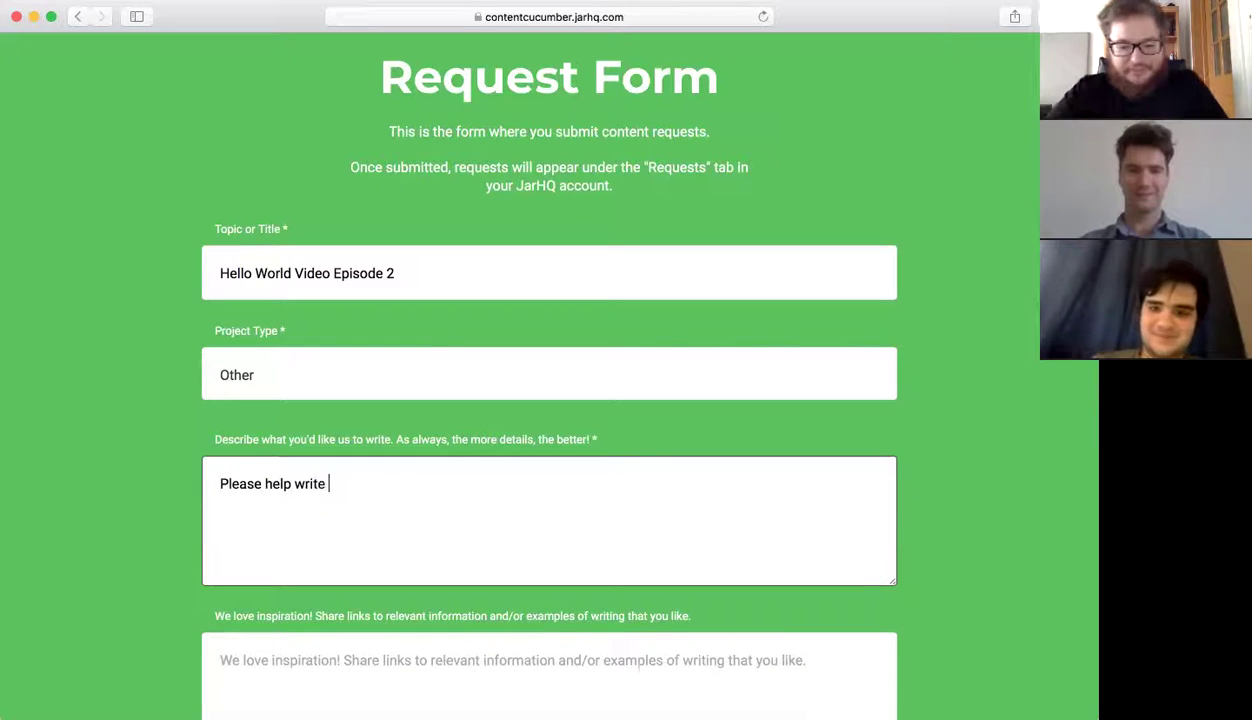
pyautogui.write('a descriptio')
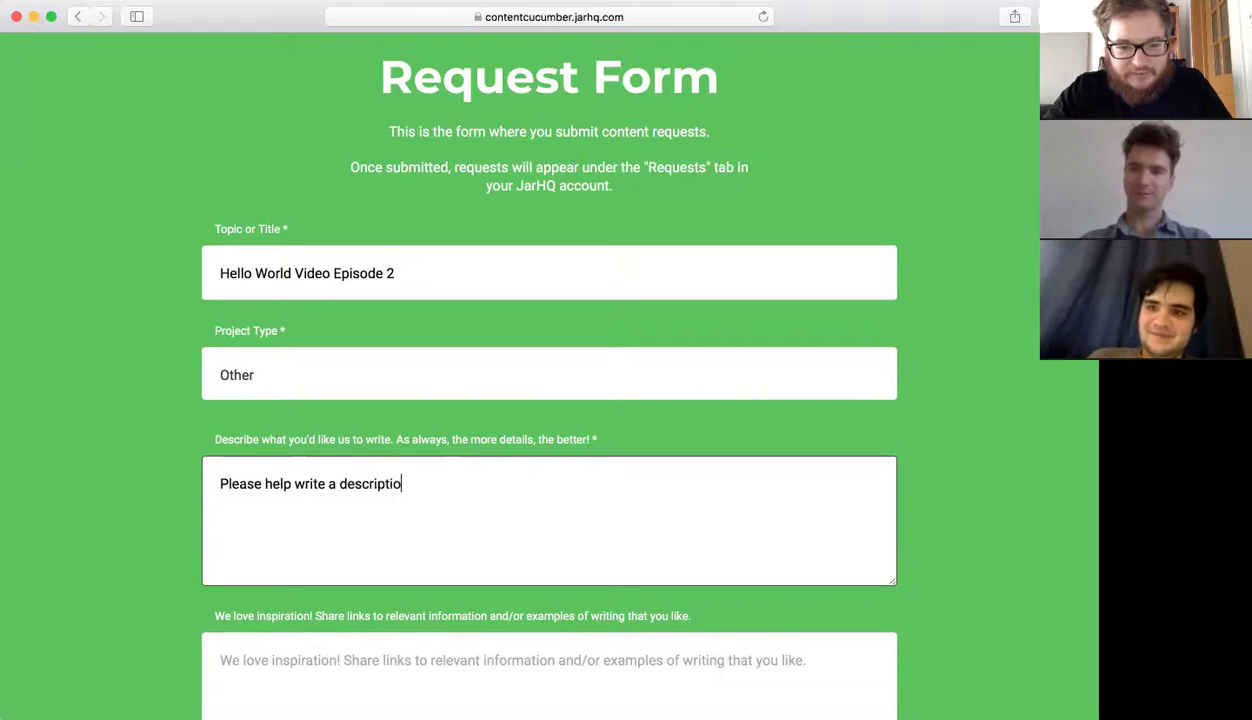
pyautogui.write('n for this epsi')
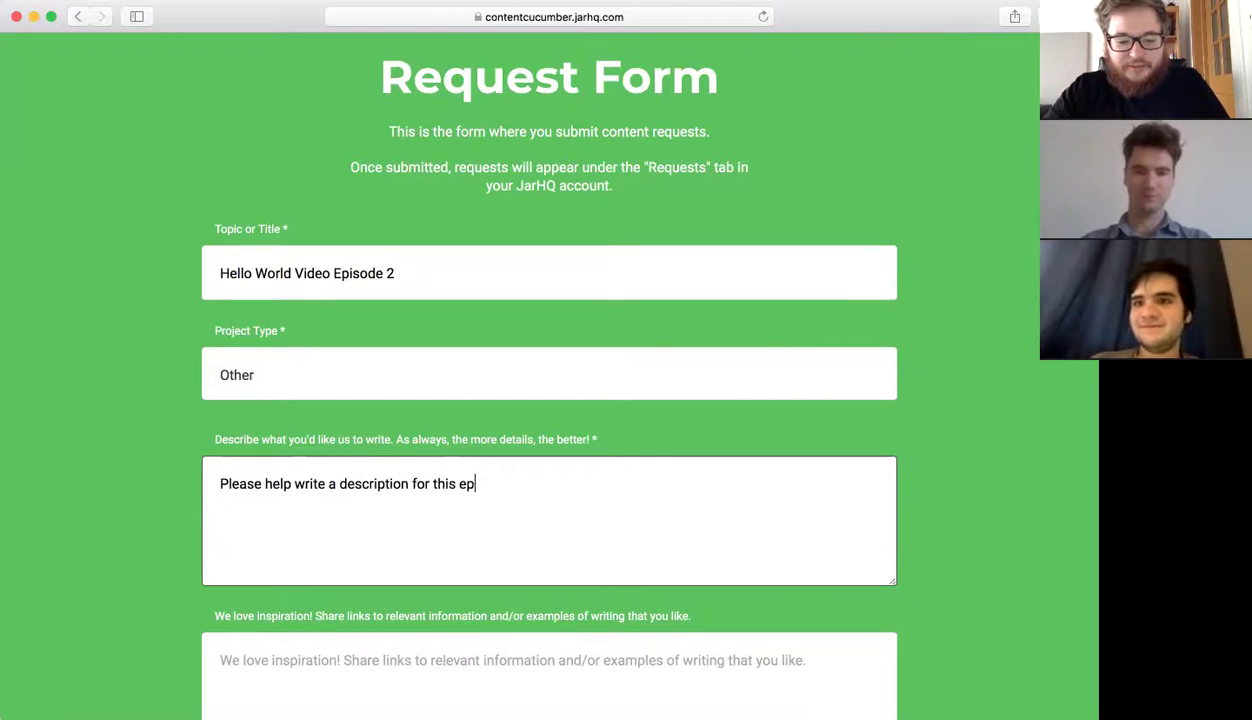
pyautogui.press('BackSpace')
pyautogui.press('BackSpace')
pyautogui.write('is')
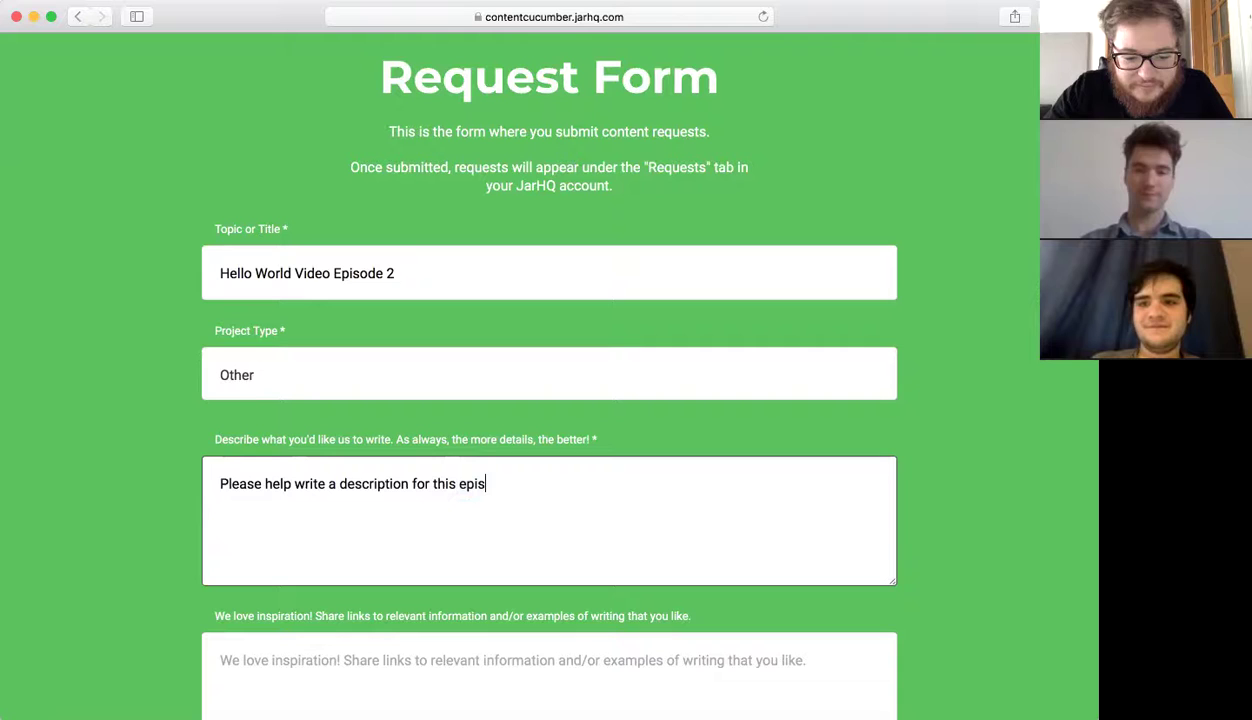
pyautogui.write('ode of')
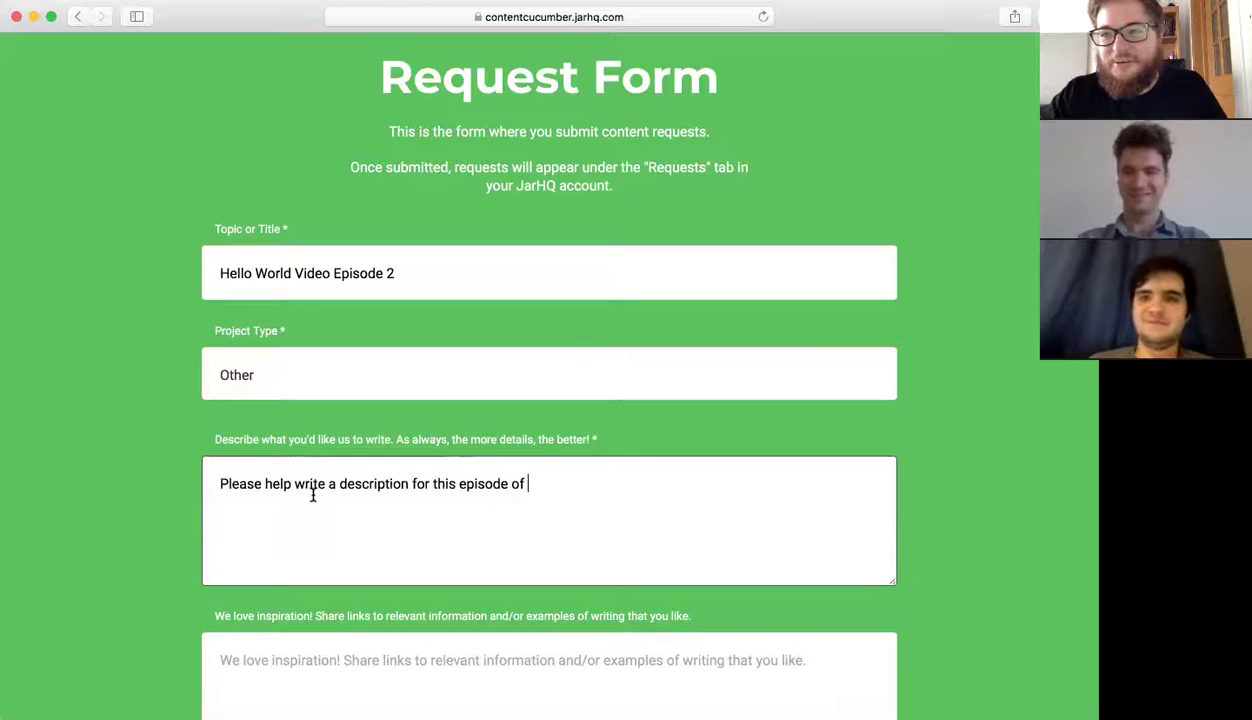
pyautogui.scroll(-5, 312, 500)
pyautogui.scroll(4, 456, 444)
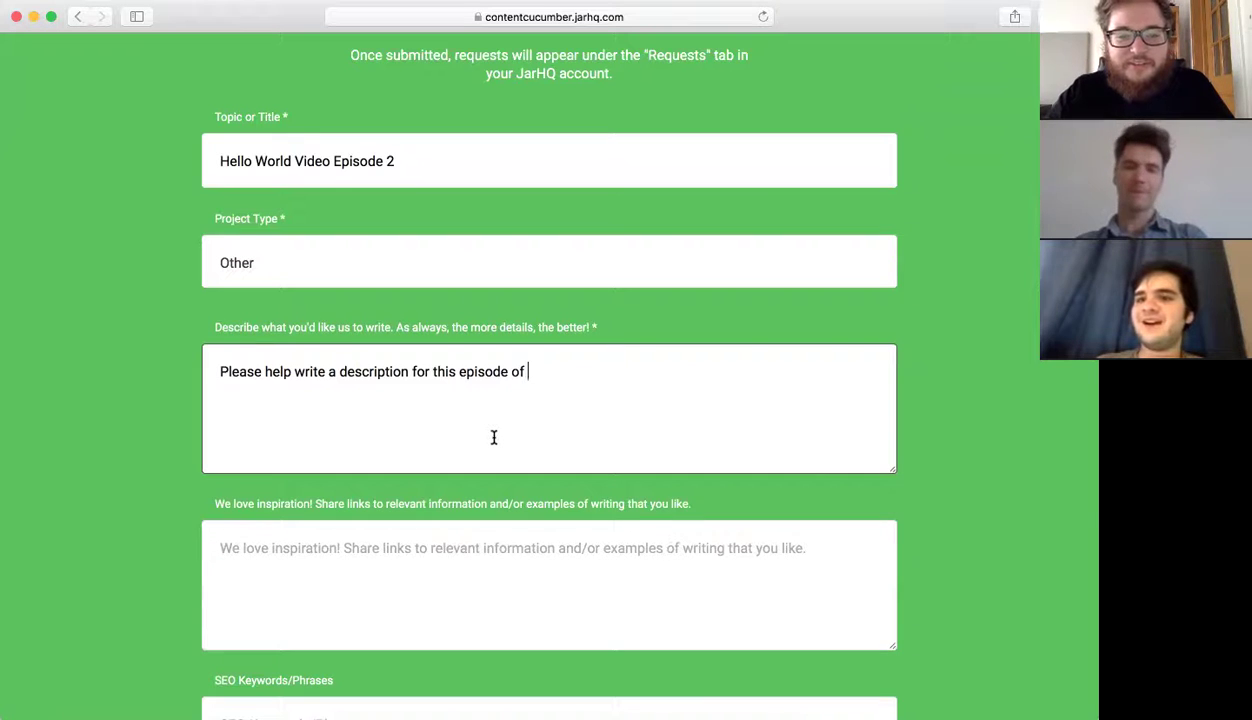
pyautogui.write('hello world.')
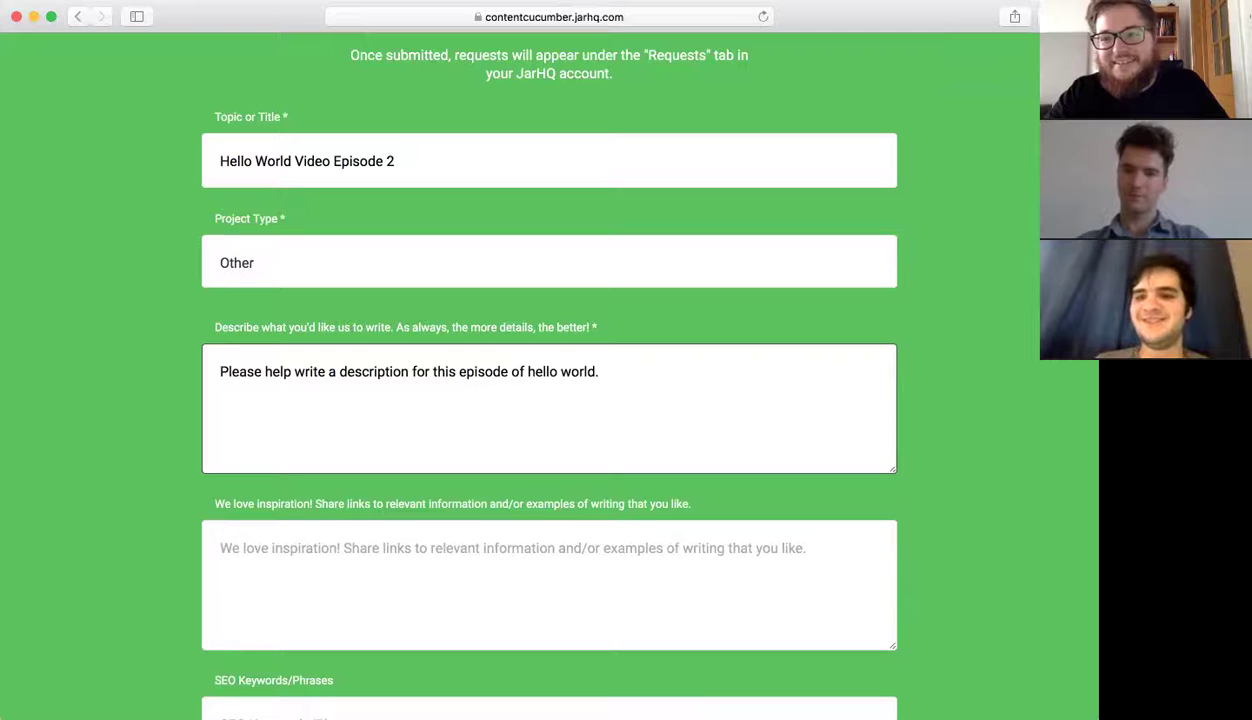
# - Add a second description paragraph: "I would like all of it to be good. here's some helpful tips: please backwoods and always potato the sweet sauce."
pyautogui.press('Return')
pyautogui.press('Return')
pyautogui.write('I')
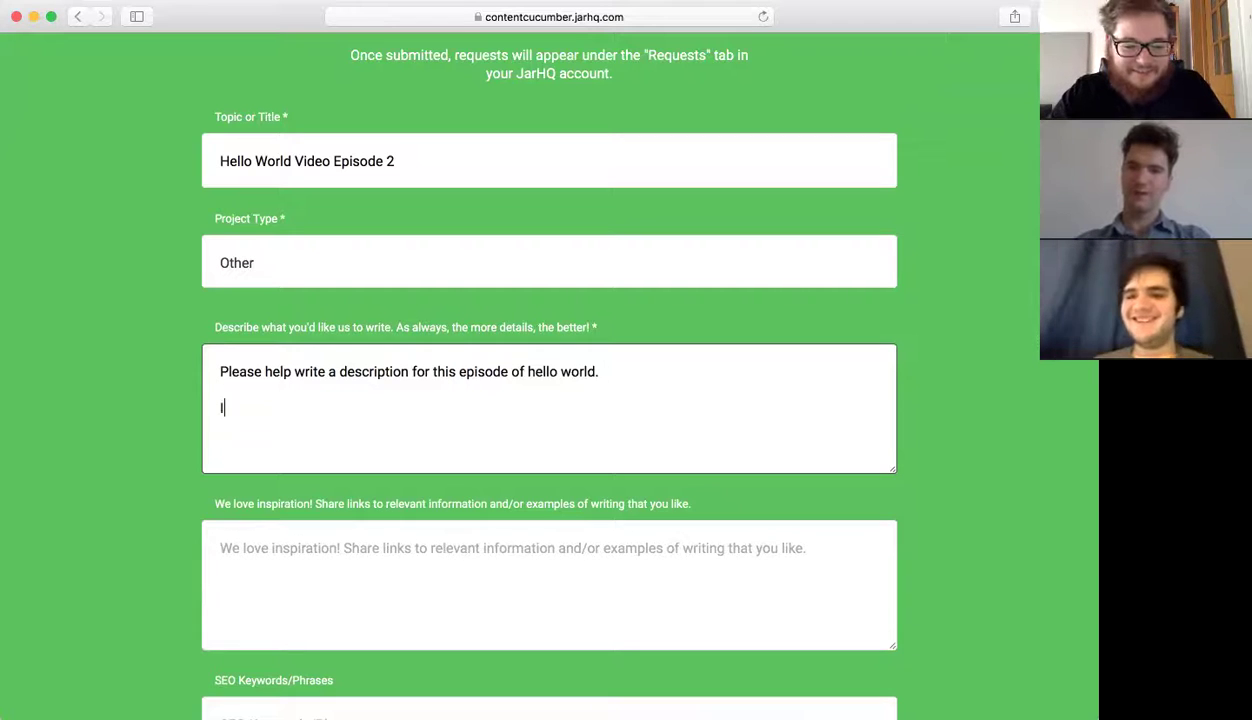
pyautogui.write(' would like all ')
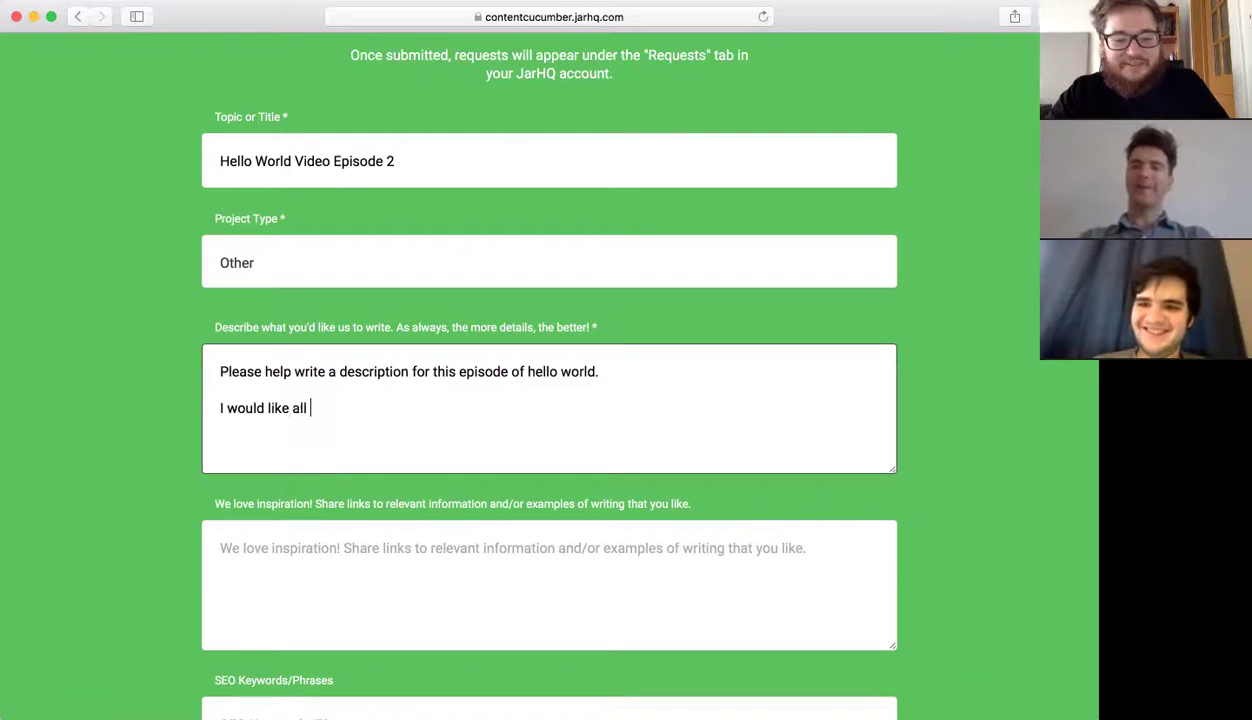
pyautogui.write('of it to be goo')
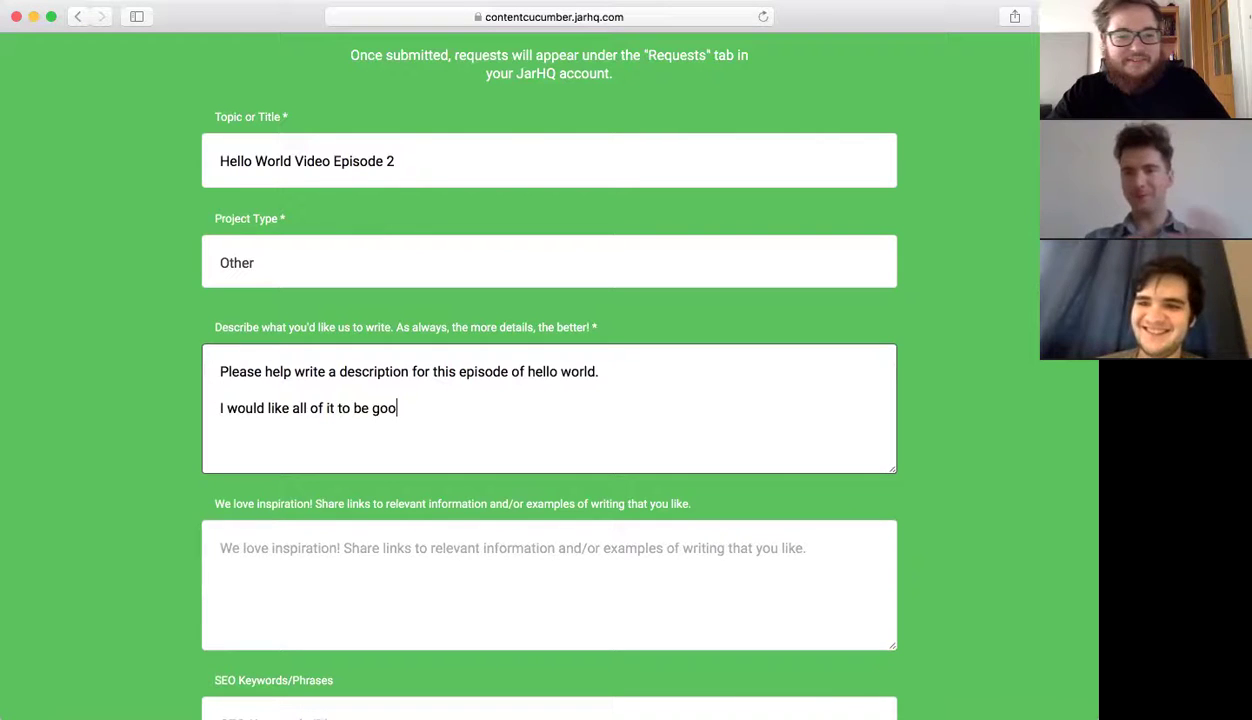
pyautogui.write('d. here')
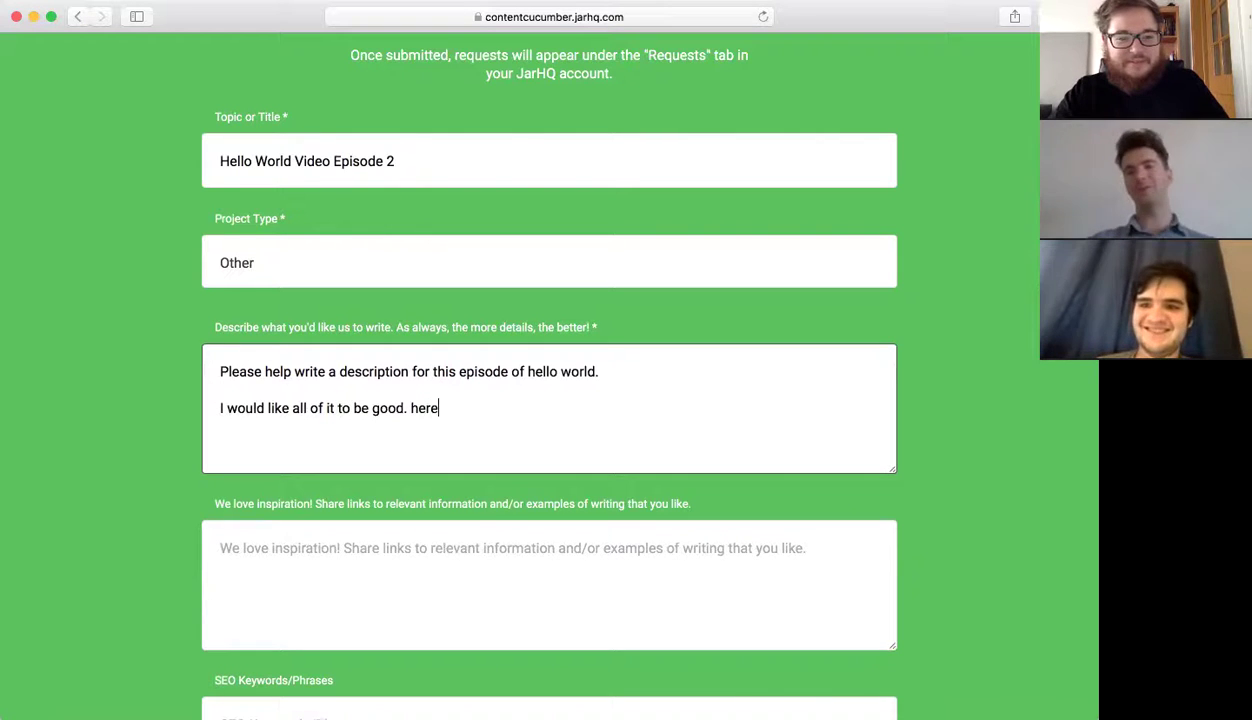
pyautogui.write("'s some helpful tips:")
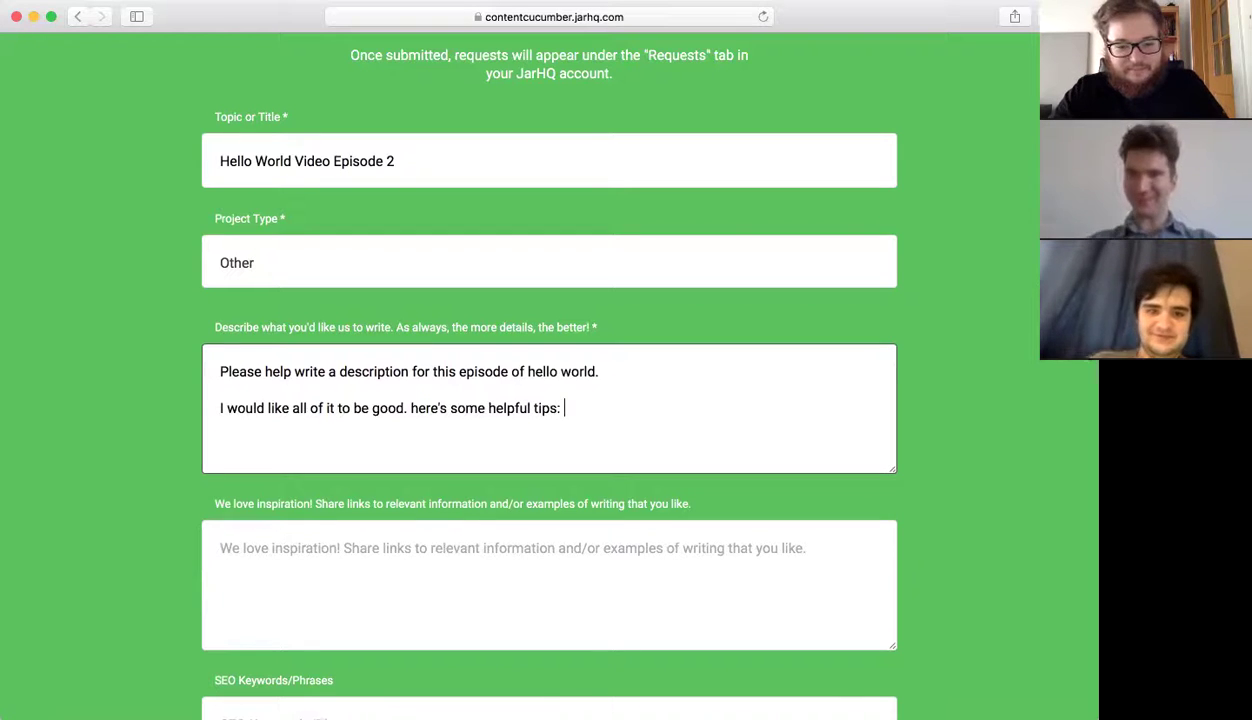
pyautogui.write(' please b')
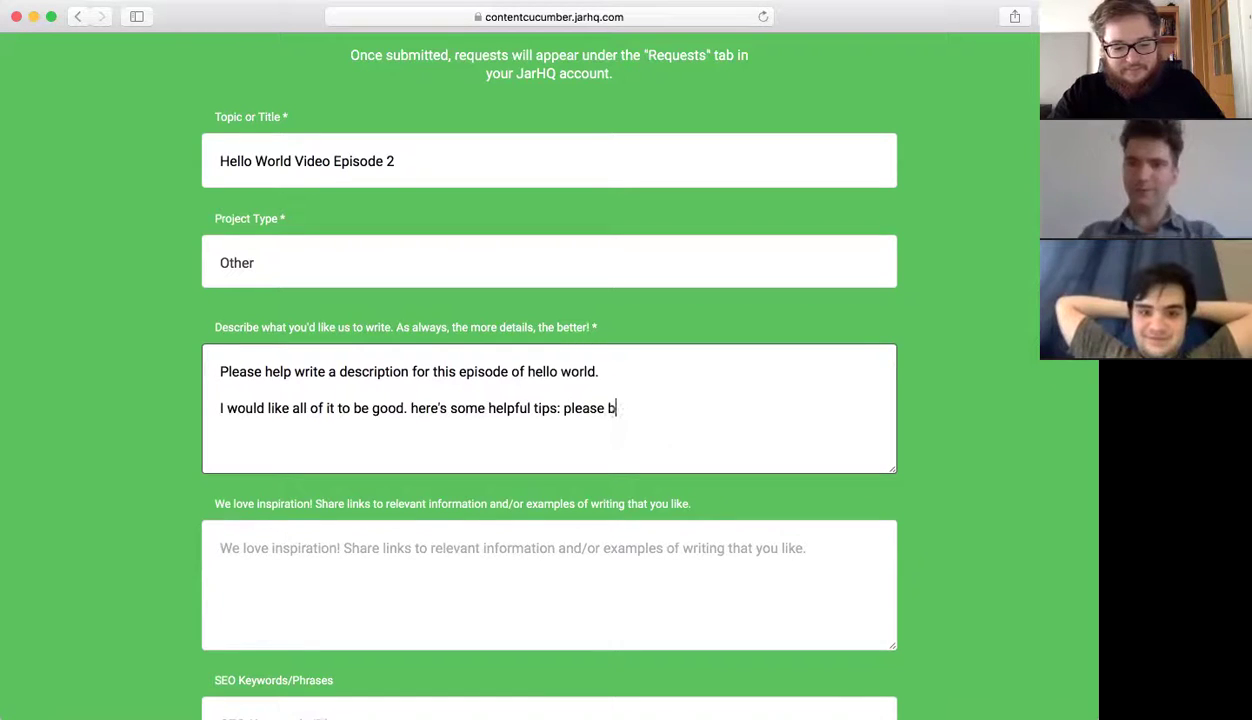
pyautogui.write('ackwoods and ')
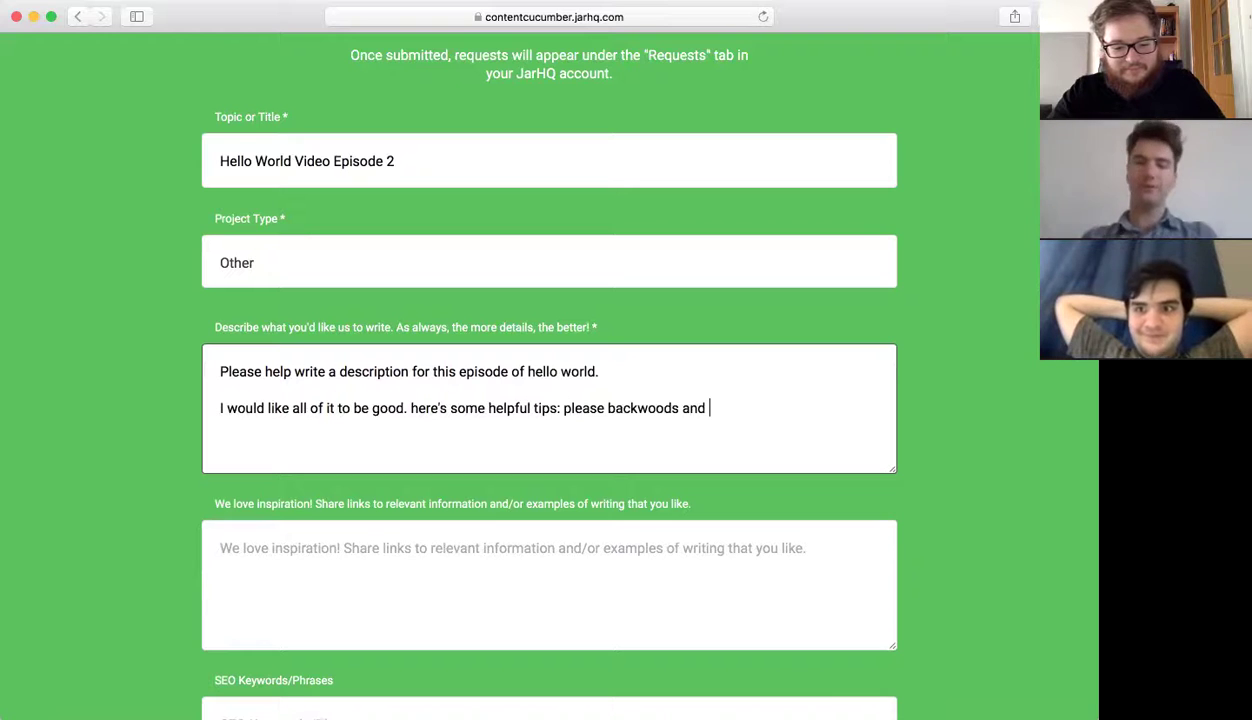
pyautogui.write('always p')
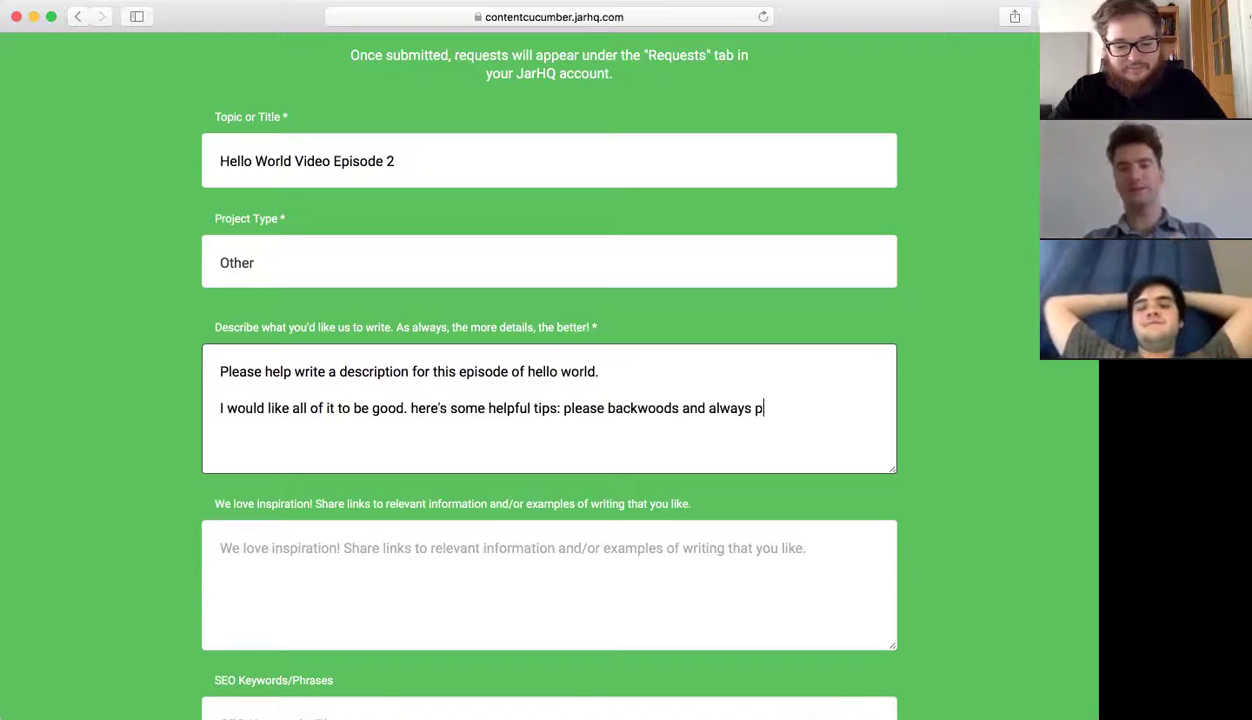
pyautogui.write('otato the ')
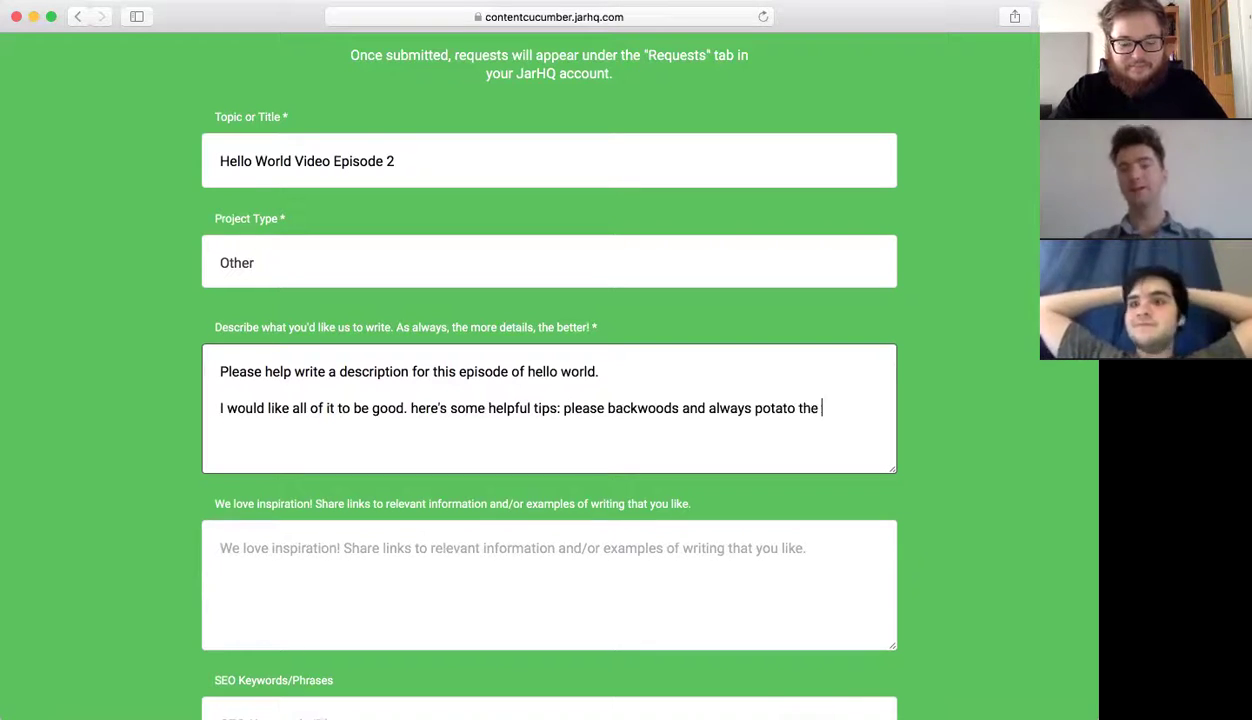
pyautogui.write('swe')
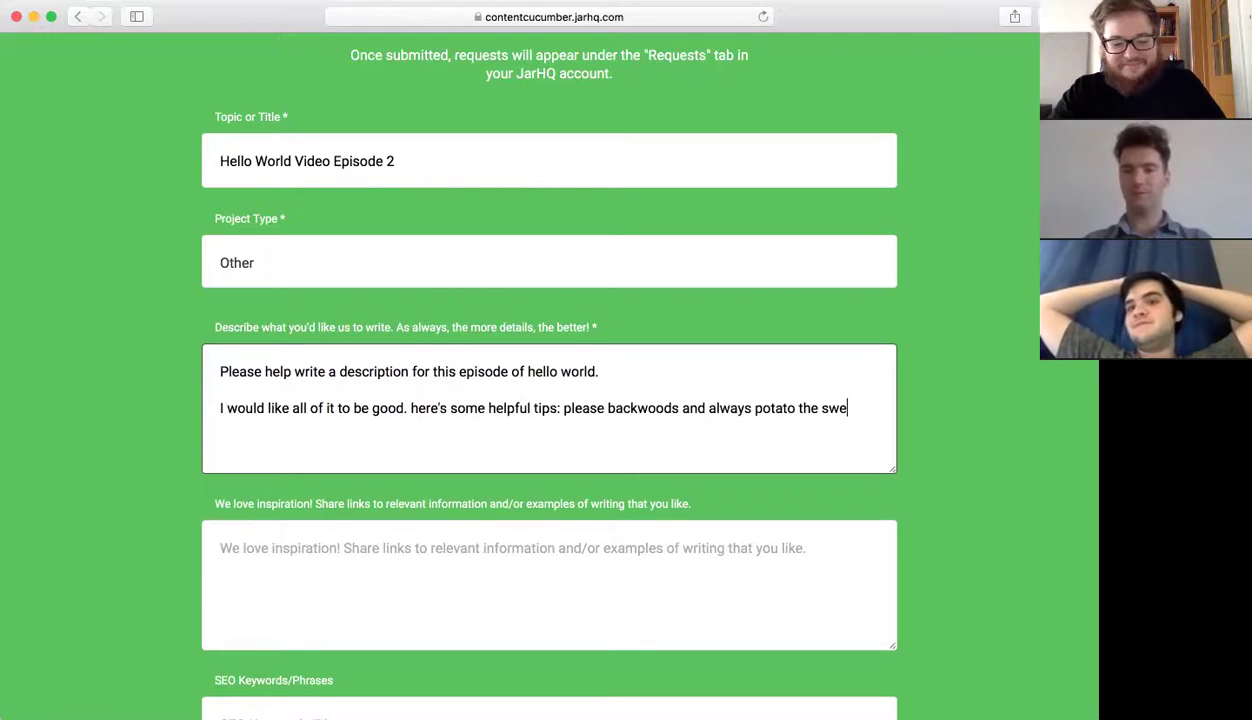
pyautogui.write('et sauce.')
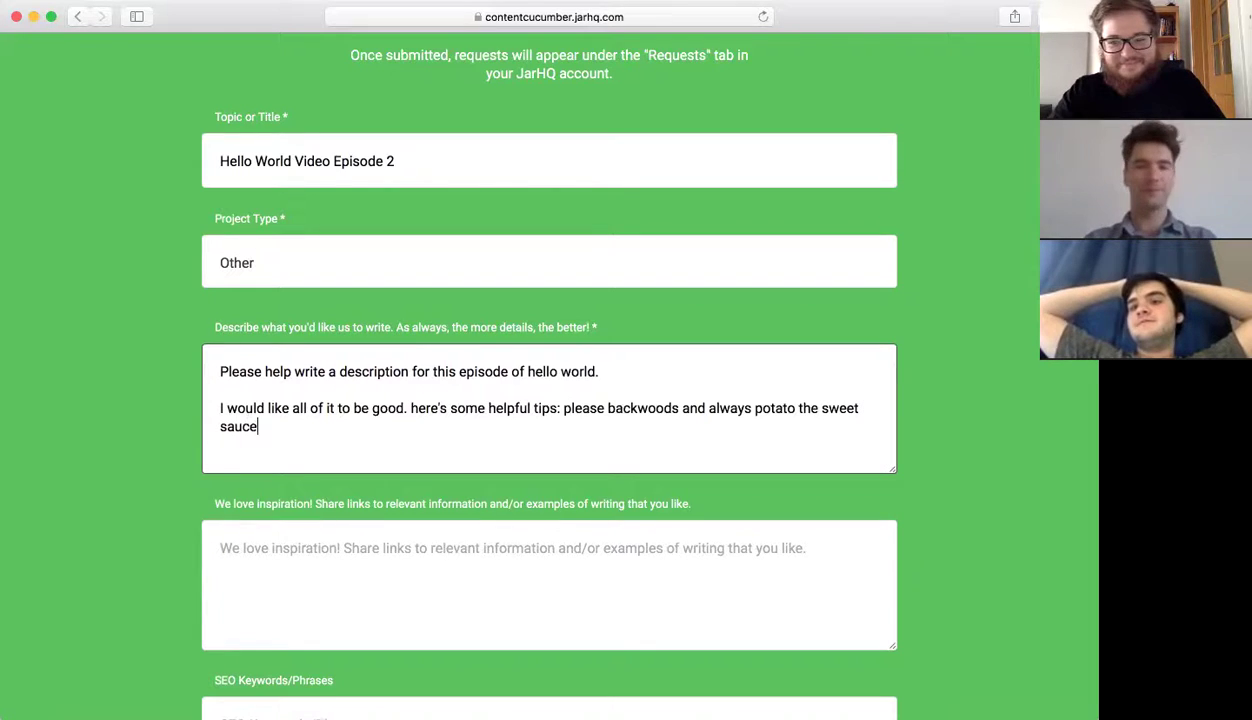
# - Begin the inspiration notes with "Today we talk about random stuff."
pyautogui.click(436, 540)
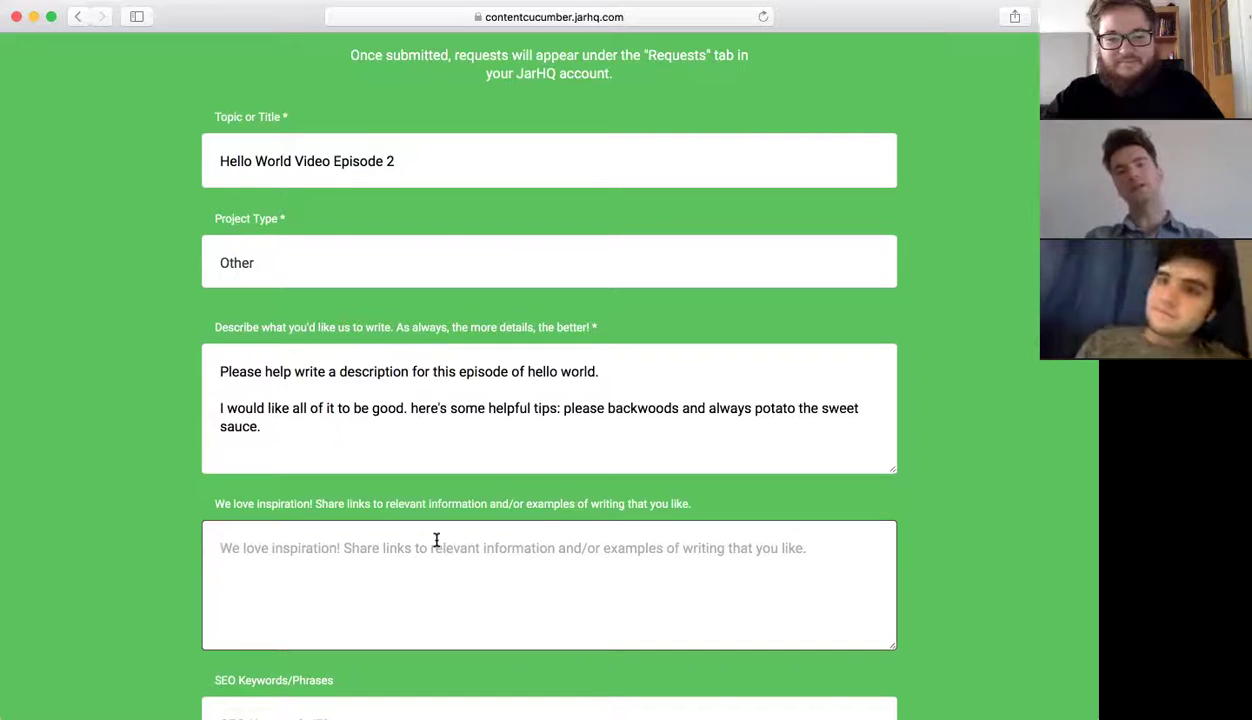
pyautogui.write('Toda')
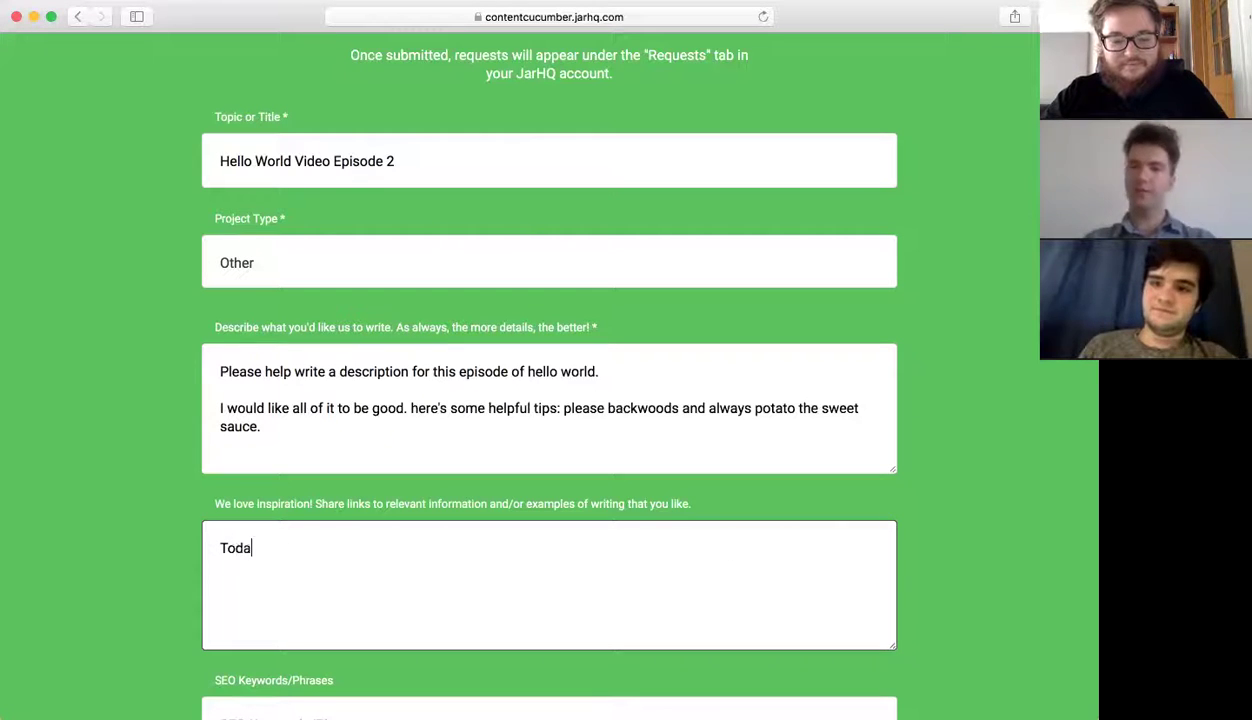
pyautogui.write('y we talk ')
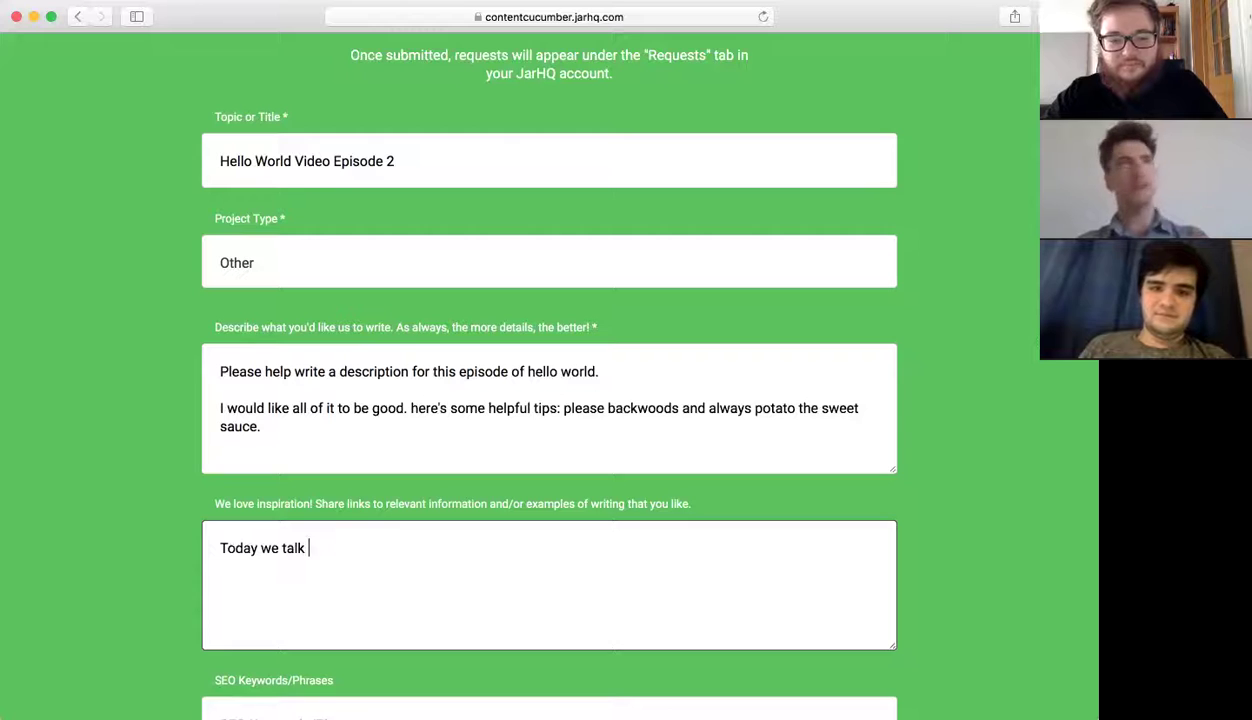
pyautogui.write('about a')
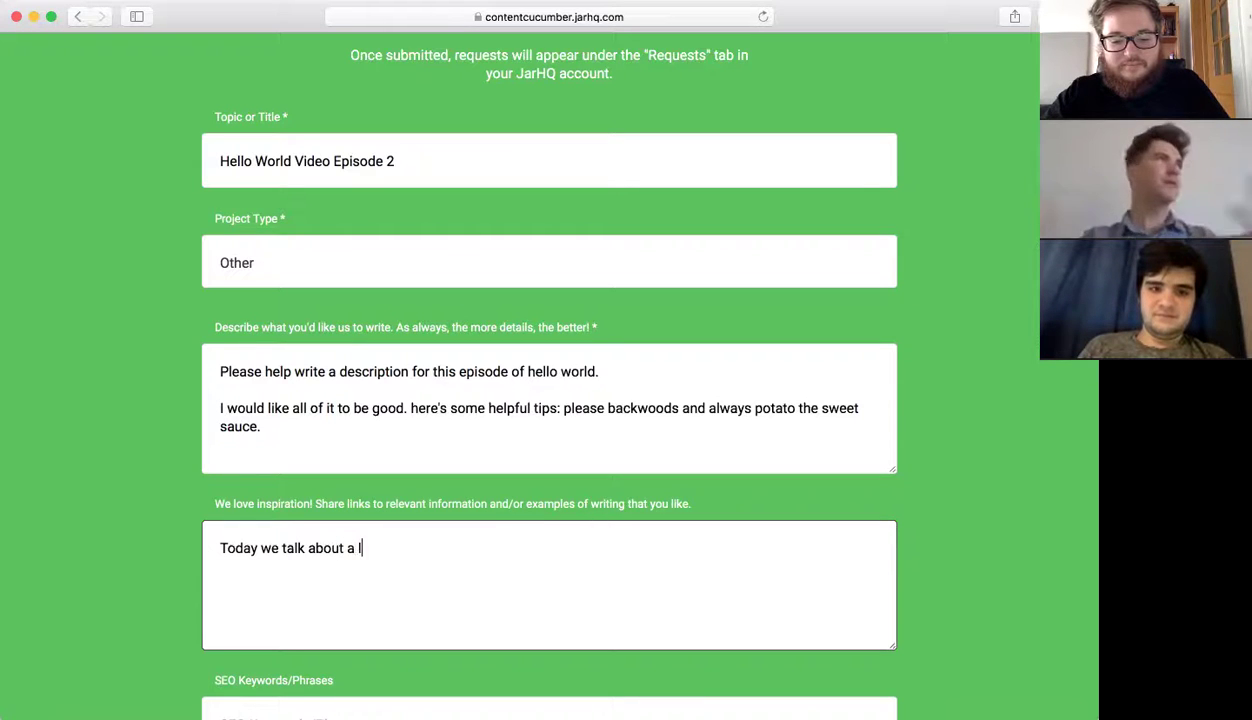
pyautogui.press('BackSpace')
pyautogui.press('BackSpace')
pyautogui.write('ran')
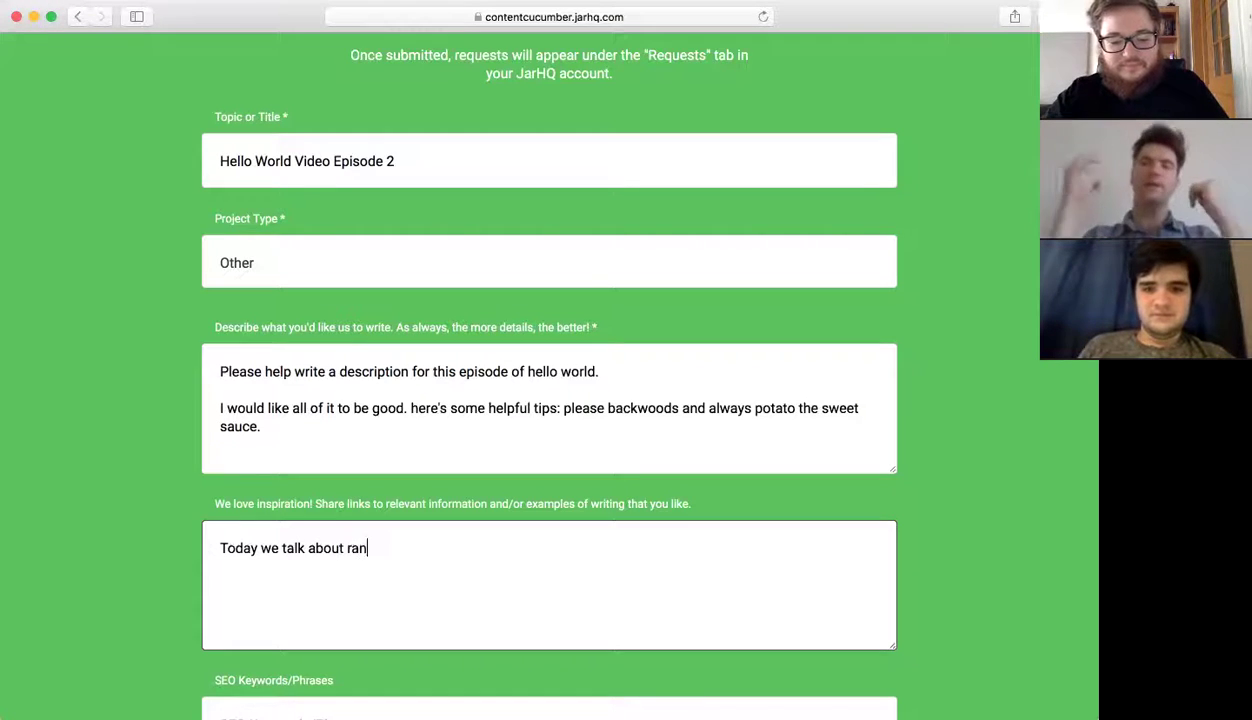
pyautogui.write('dom stuff.')
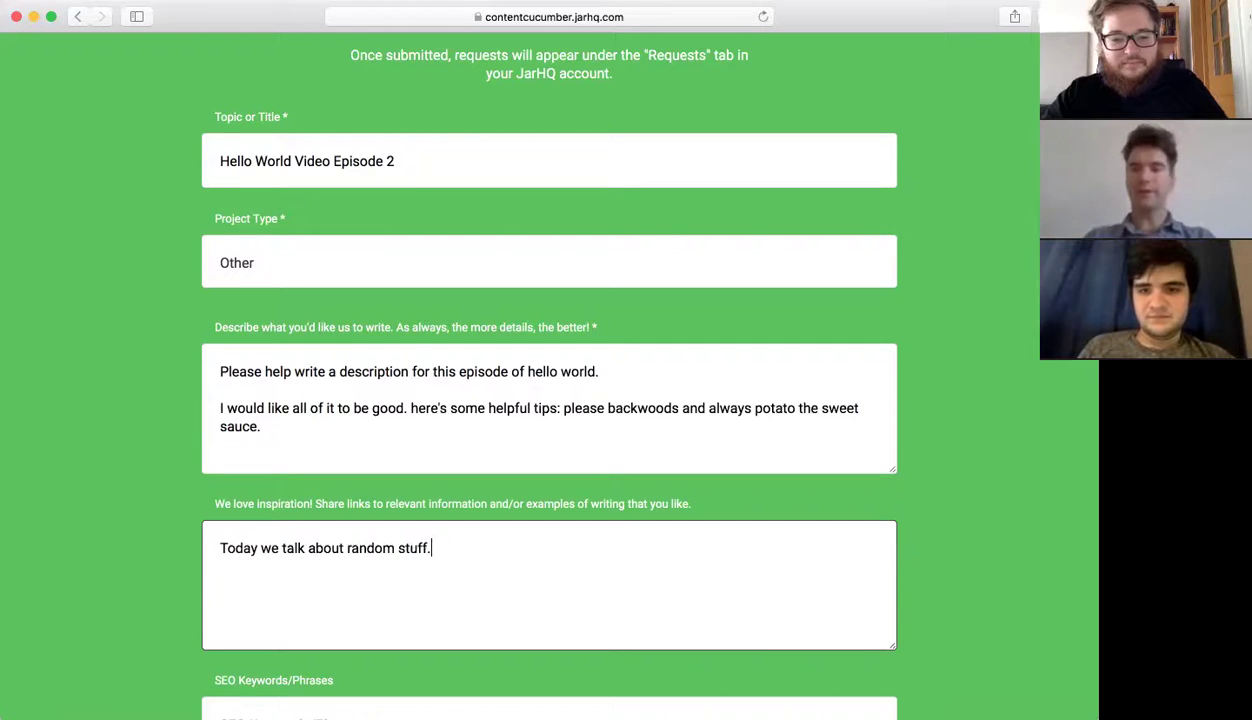
# - Continue the inspiration notes with ".. Including how to communicate with your writer and how to submit requests..."
pyautogui.write('.. Including ')
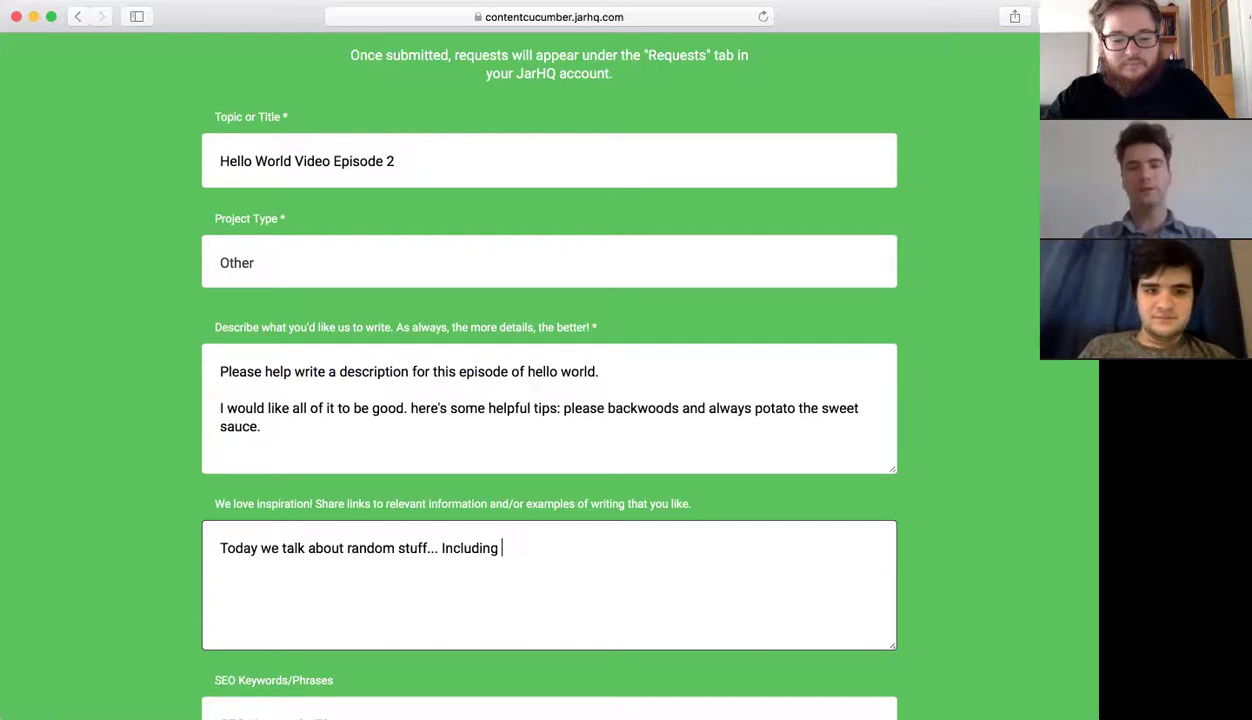
pyautogui.write('how to communi')
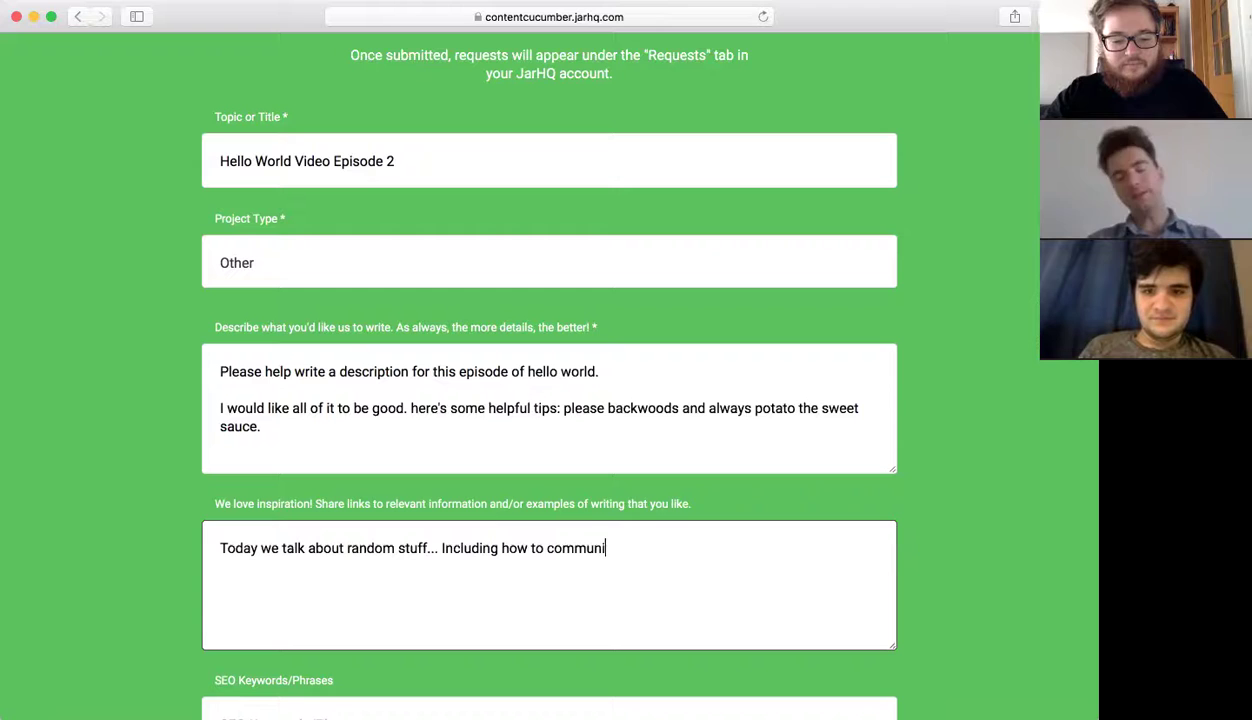
pyautogui.write('cate with your ')
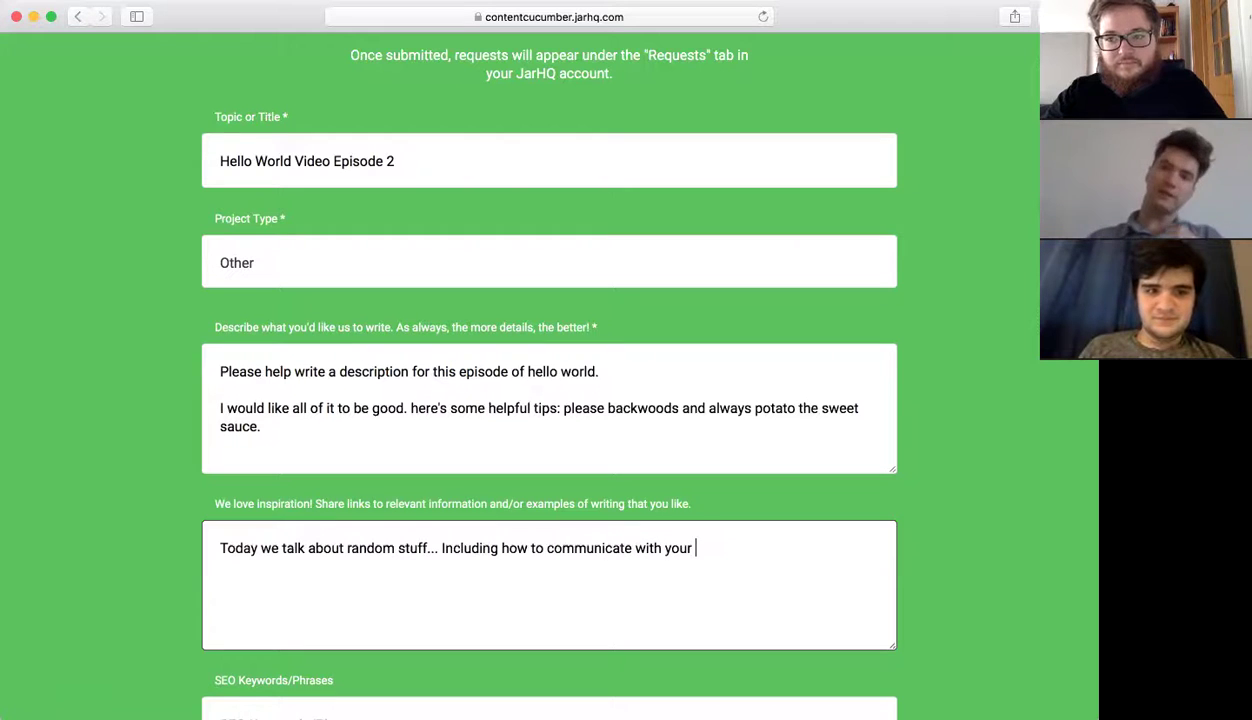
pyautogui.write('writer')
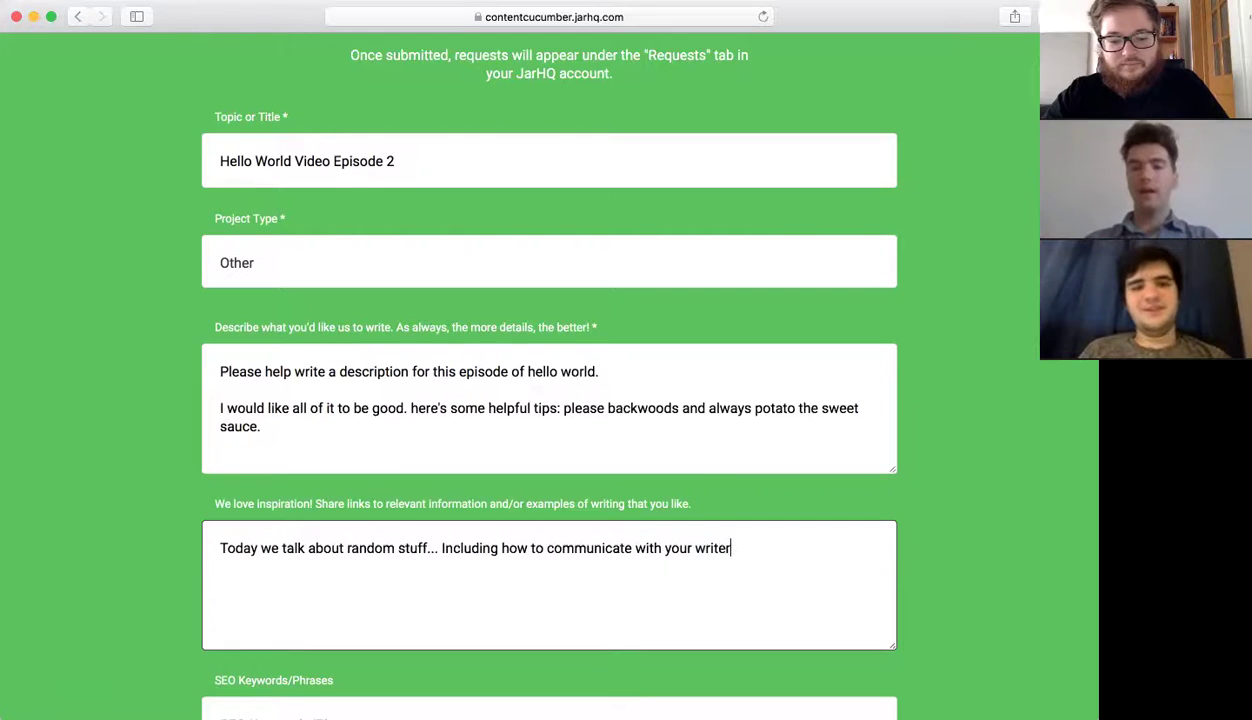
pyautogui.write(' and how t')
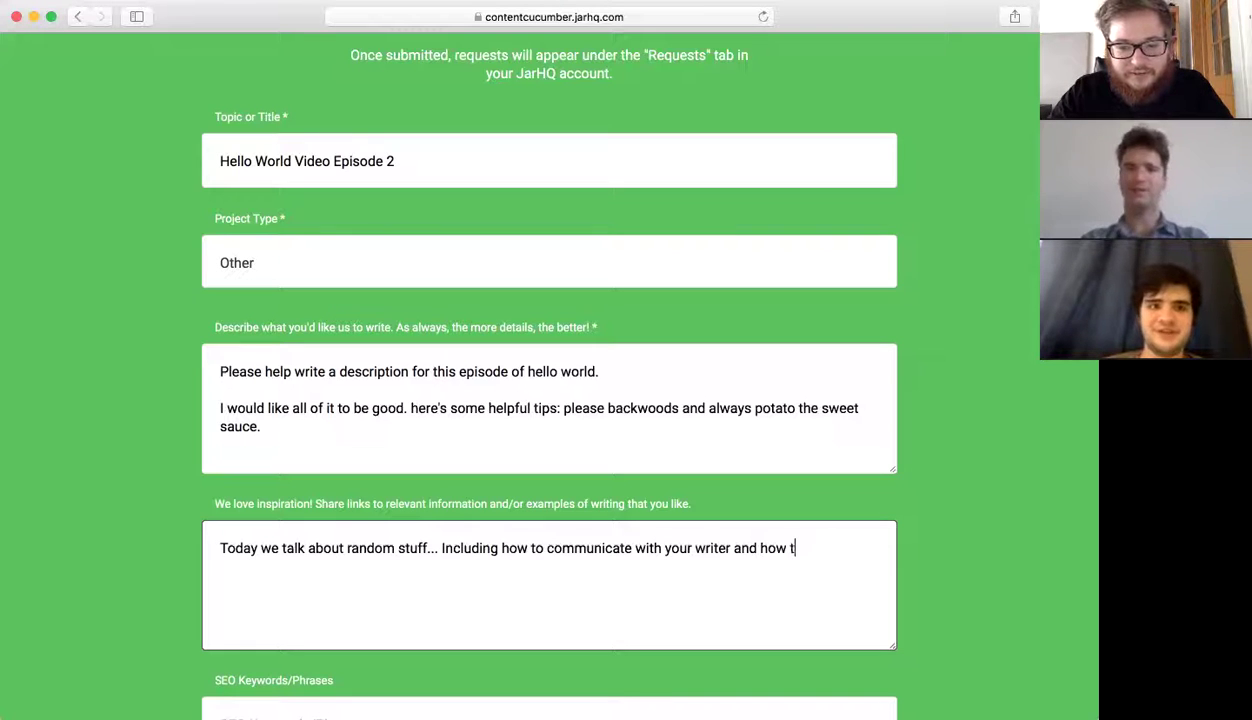
pyautogui.write('o submit ')
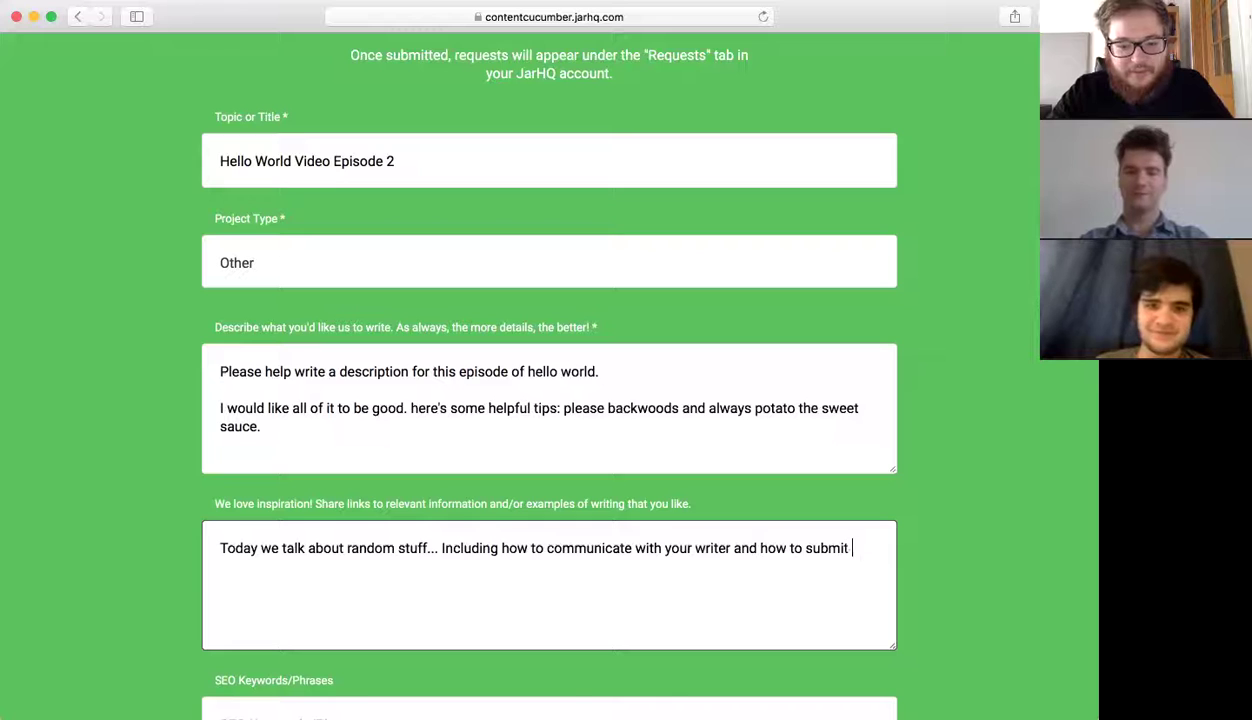
pyautogui.write('reque')
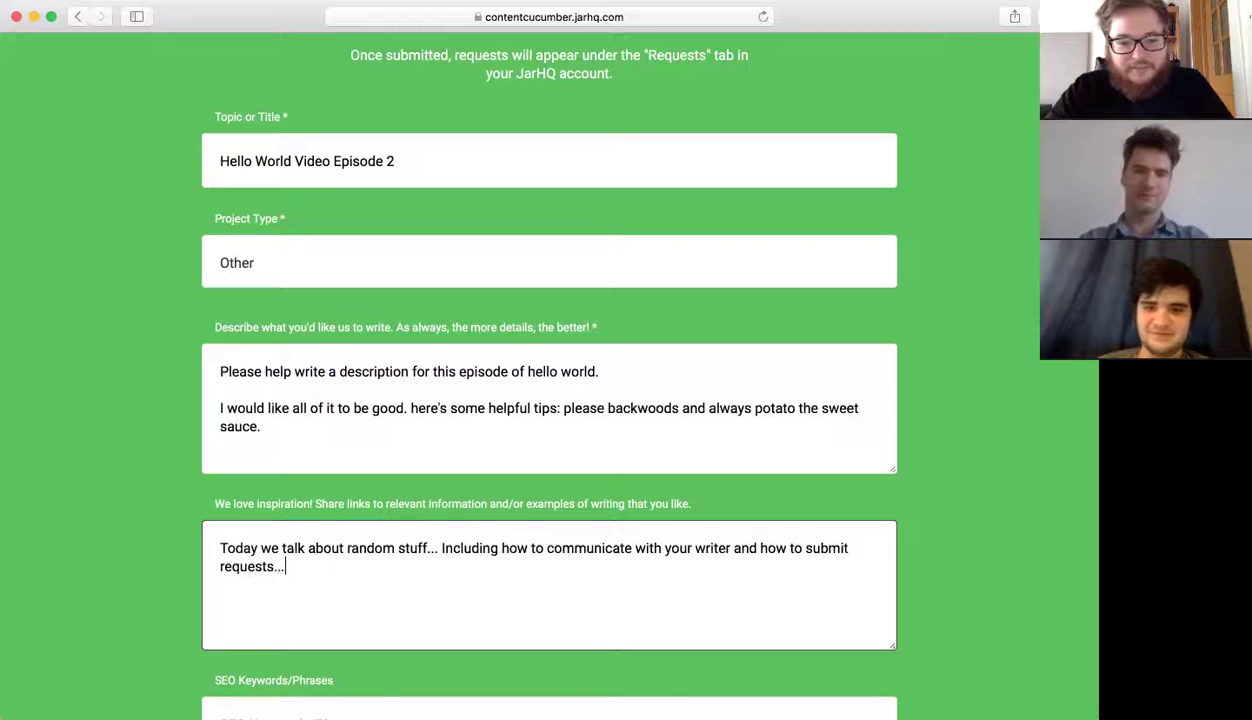
pyautogui.write('sts...')
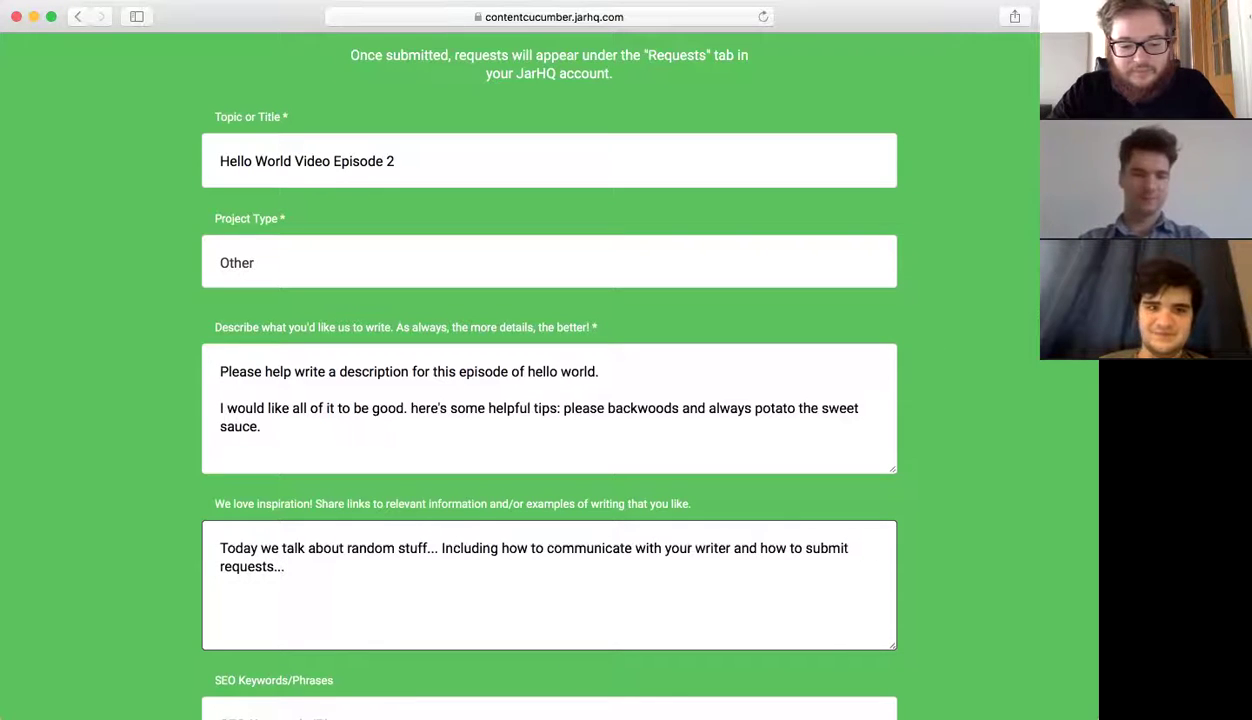
# - Append "I'll submit another request called (THIS IS THE LINK)" to the end of the inspiration notes
pyautogui.scroll(-5, 461, 545)
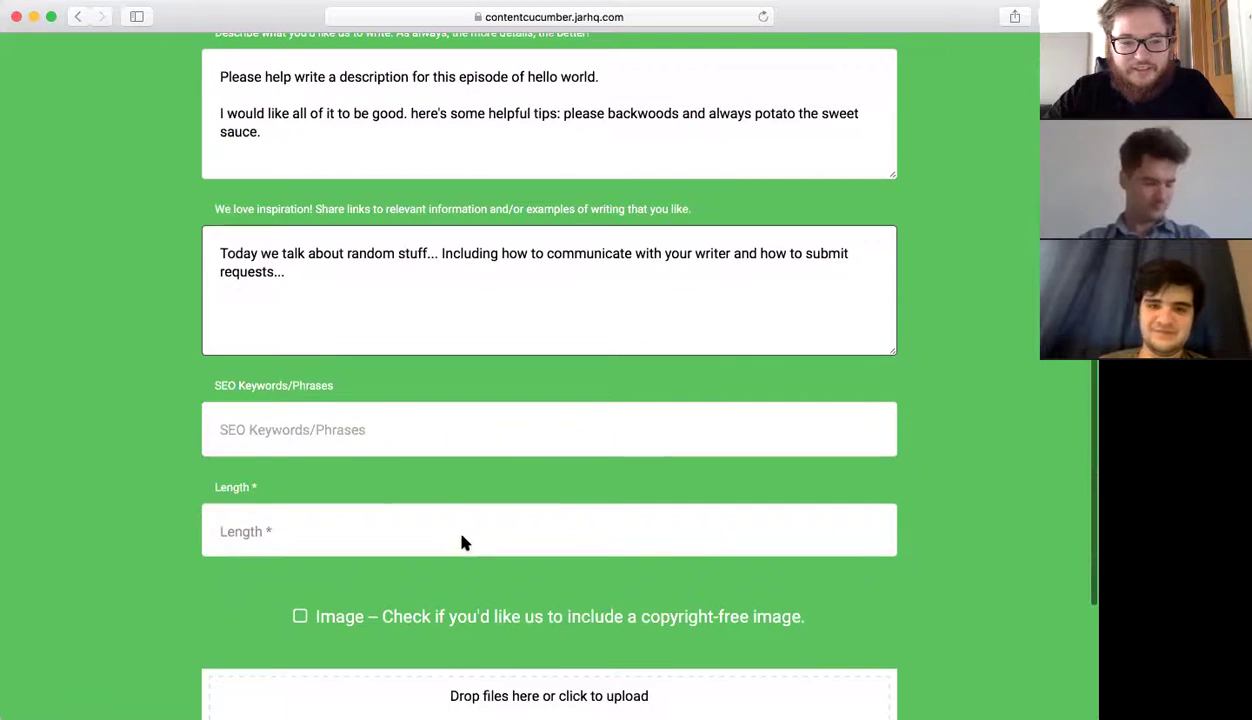
pyautogui.click(382, 422)
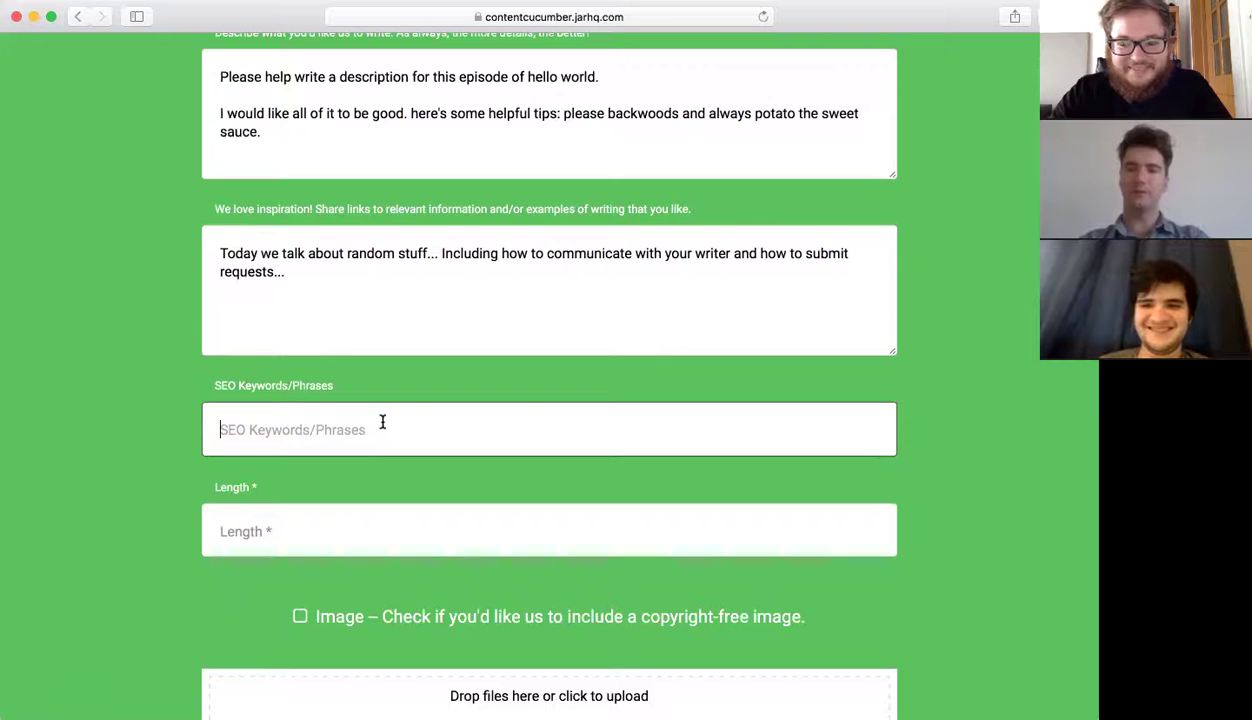
pyautogui.click(362, 289)
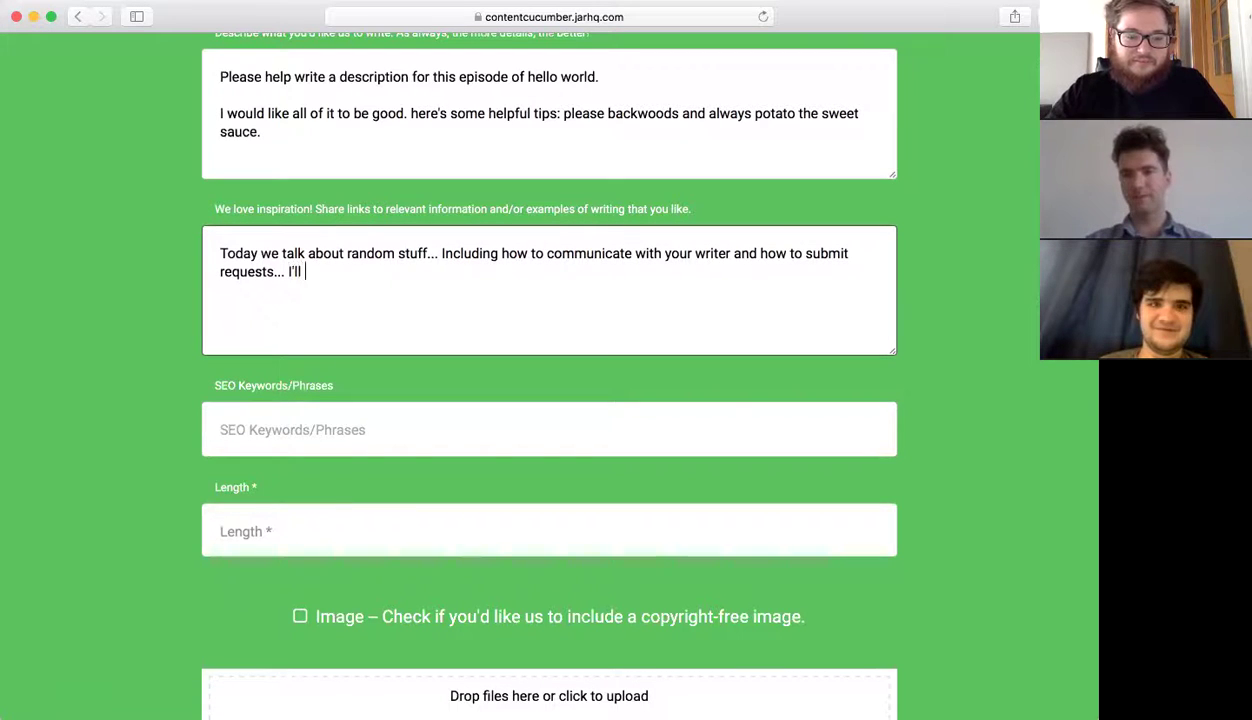
pyautogui.write("I'll submit an")
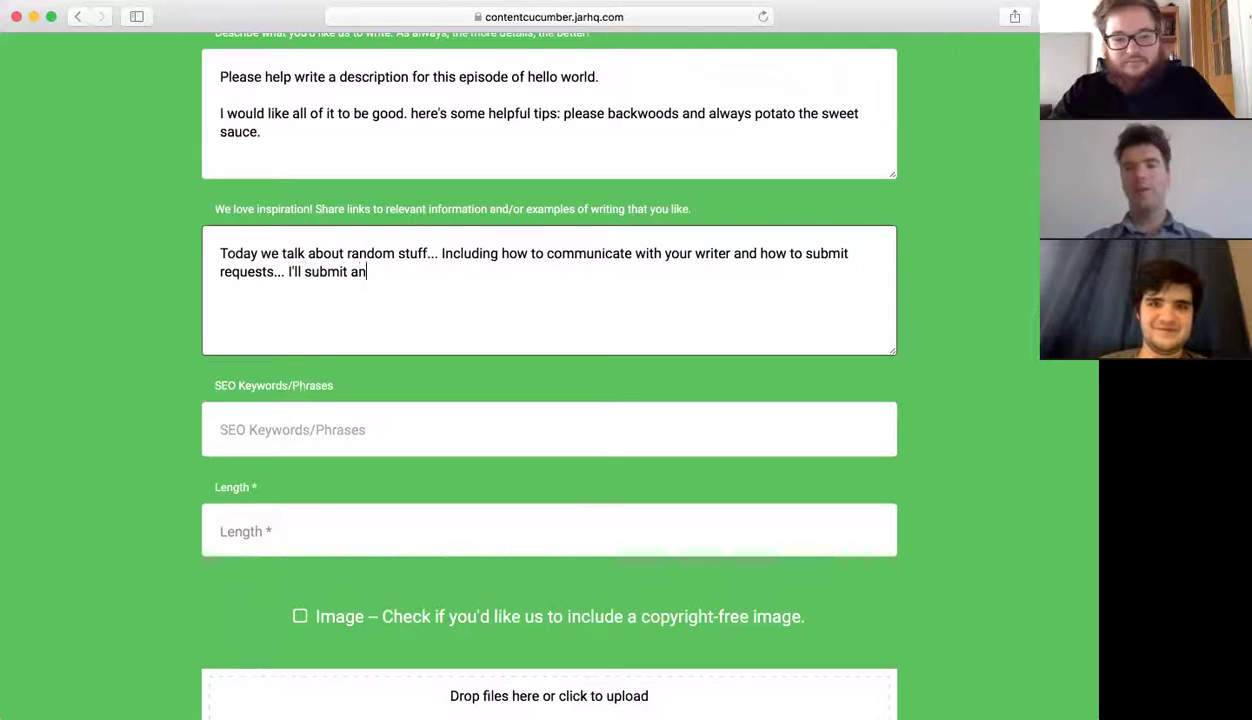
pyautogui.write('other reques')
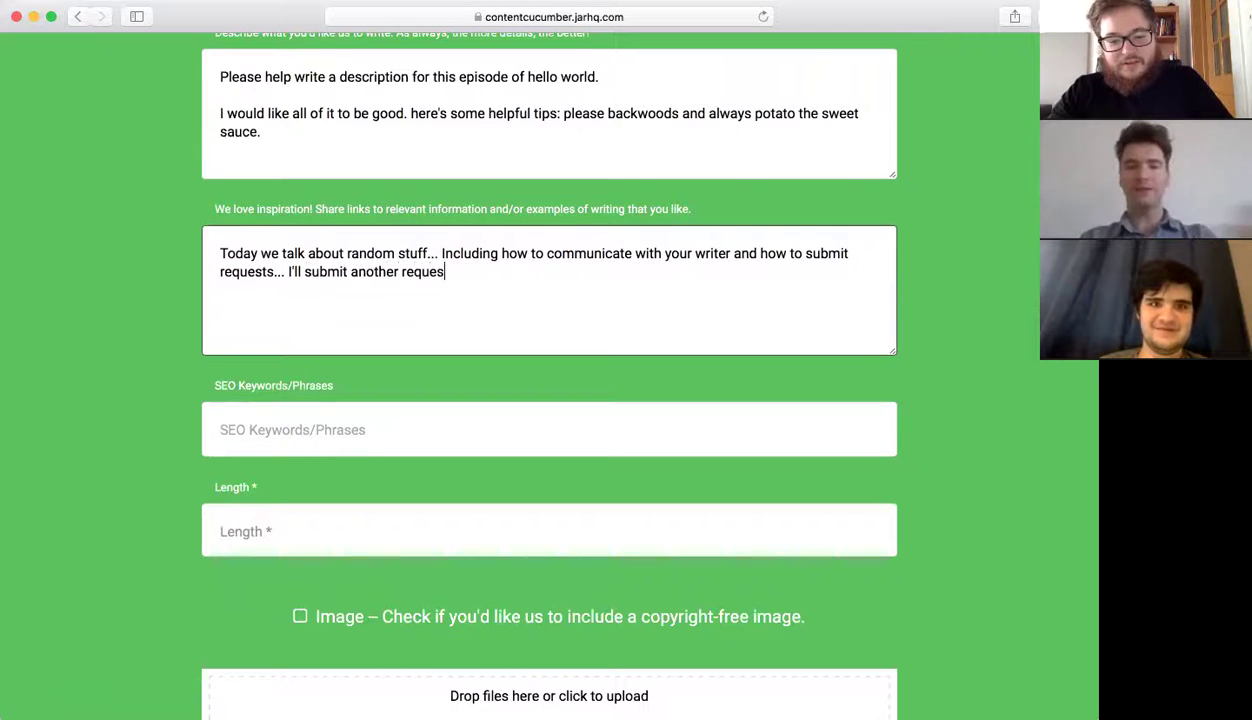
pyautogui.write('t called ')
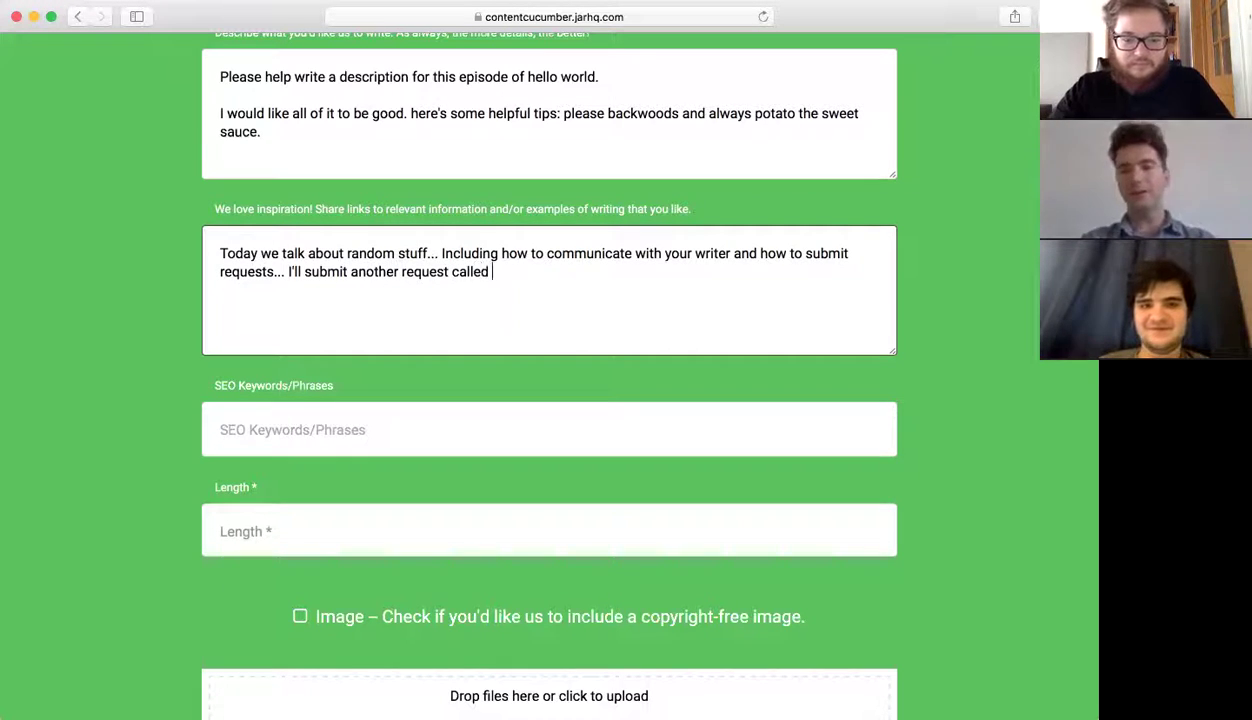
pyautogui.write('(THIS IS')
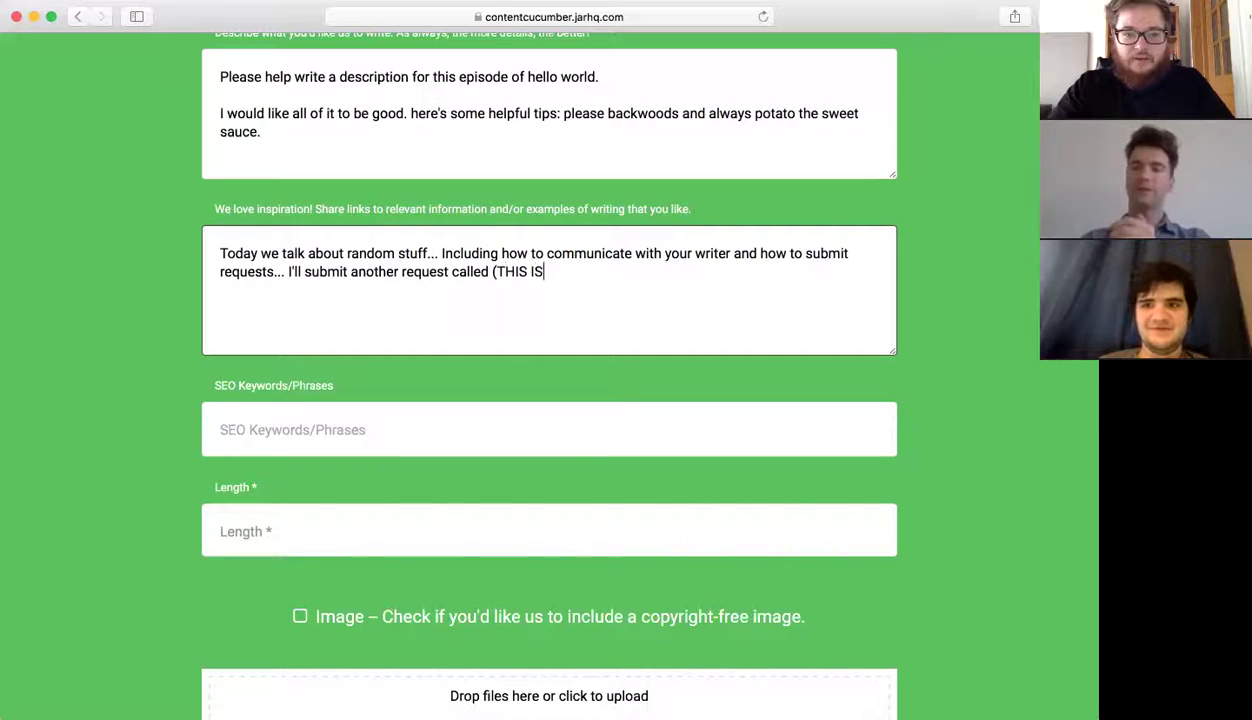
pyautogui.write(' THE LINK)')
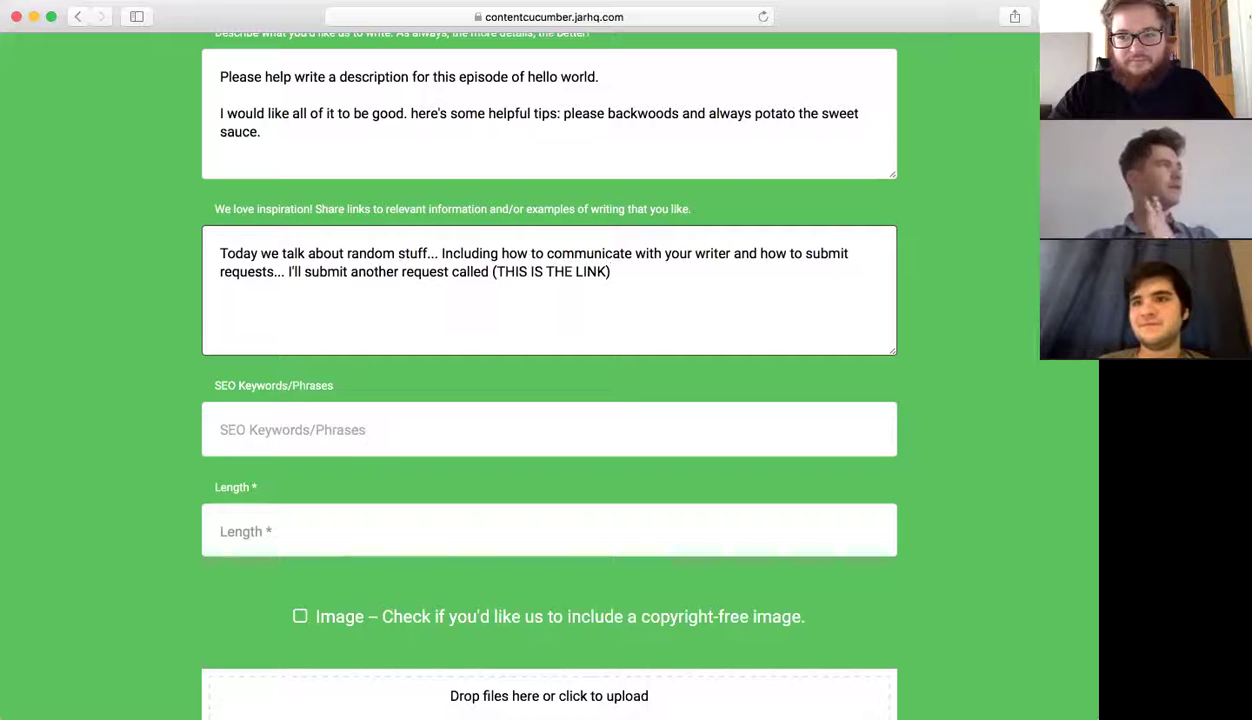
pyautogui.click(255, 432)
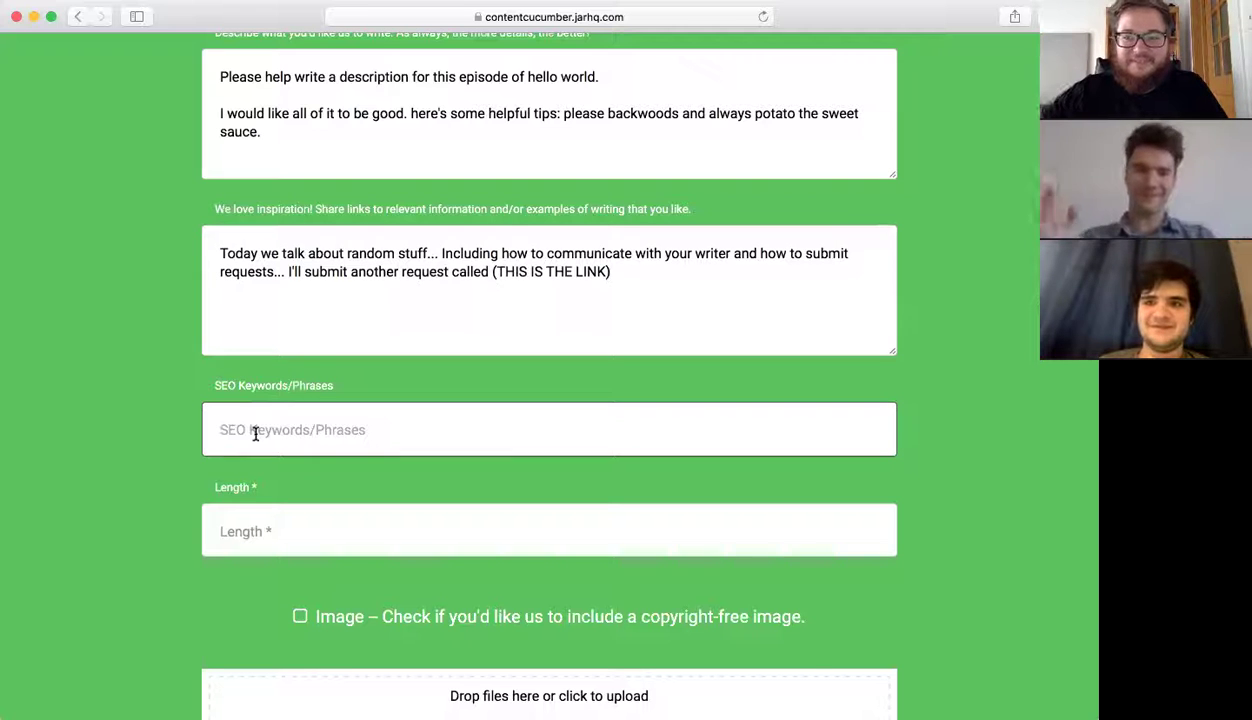
pyautogui.write('How to w')
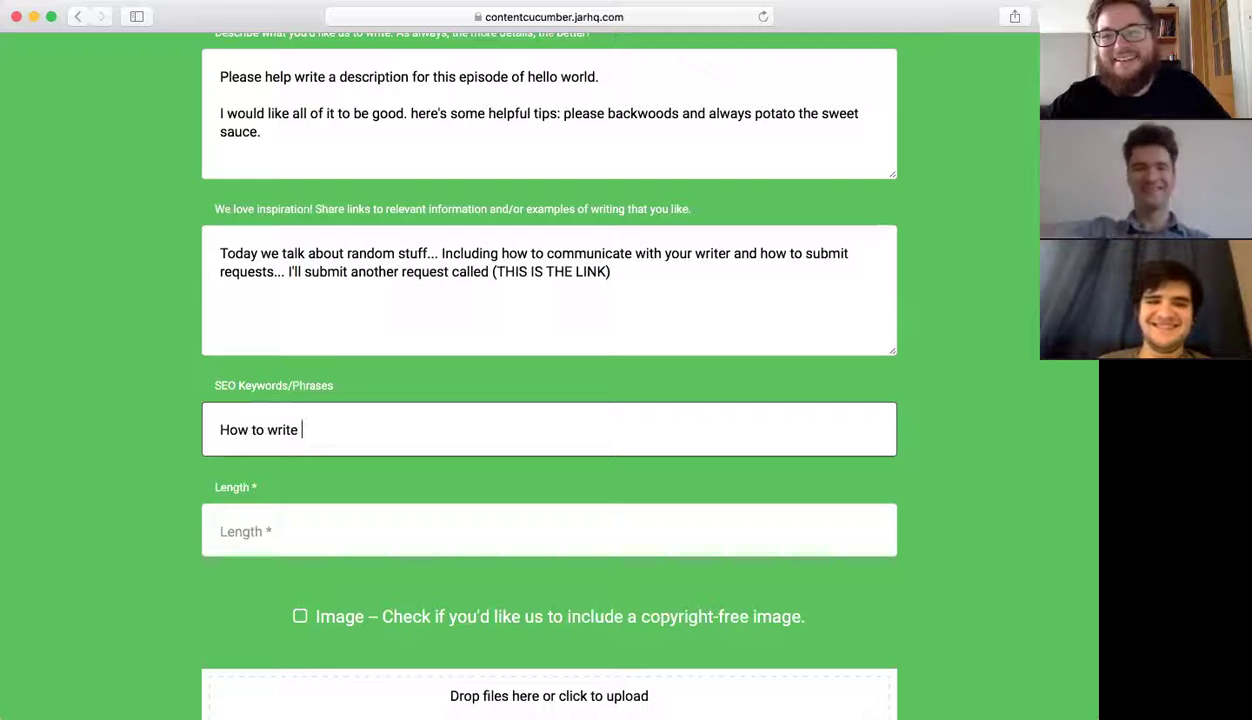
pyautogui.write('rite ')
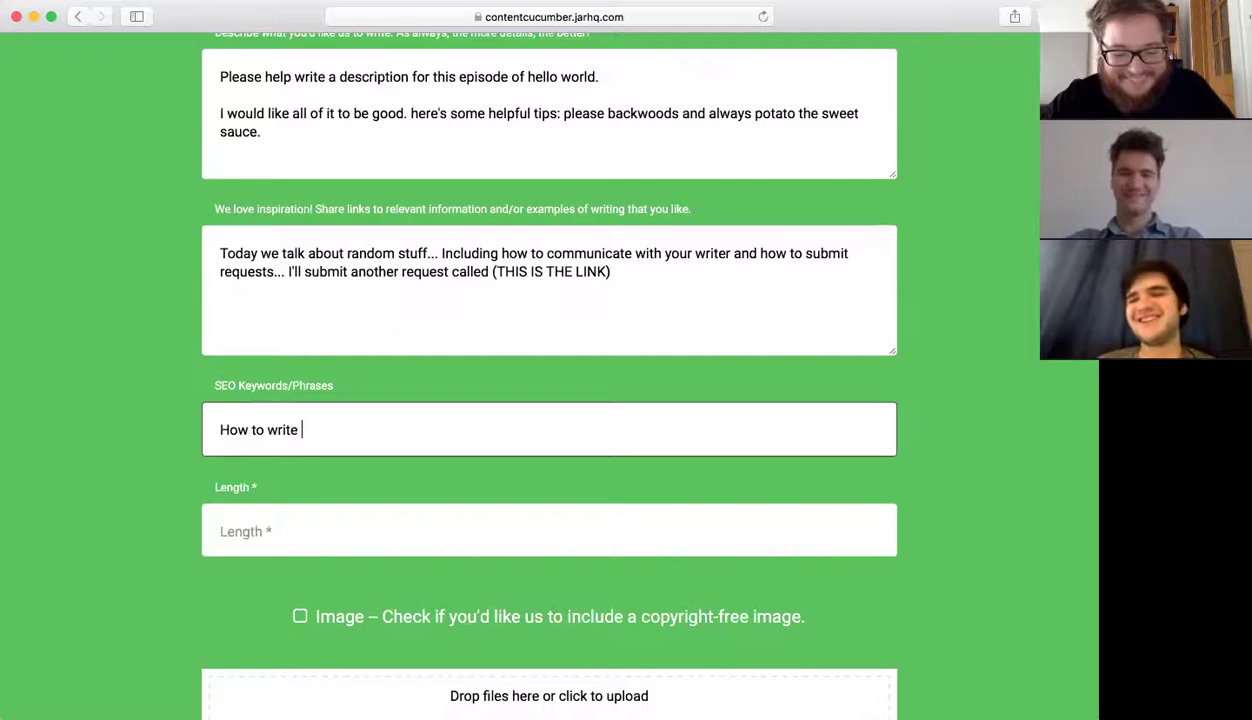
pyautogui.write('blog content')
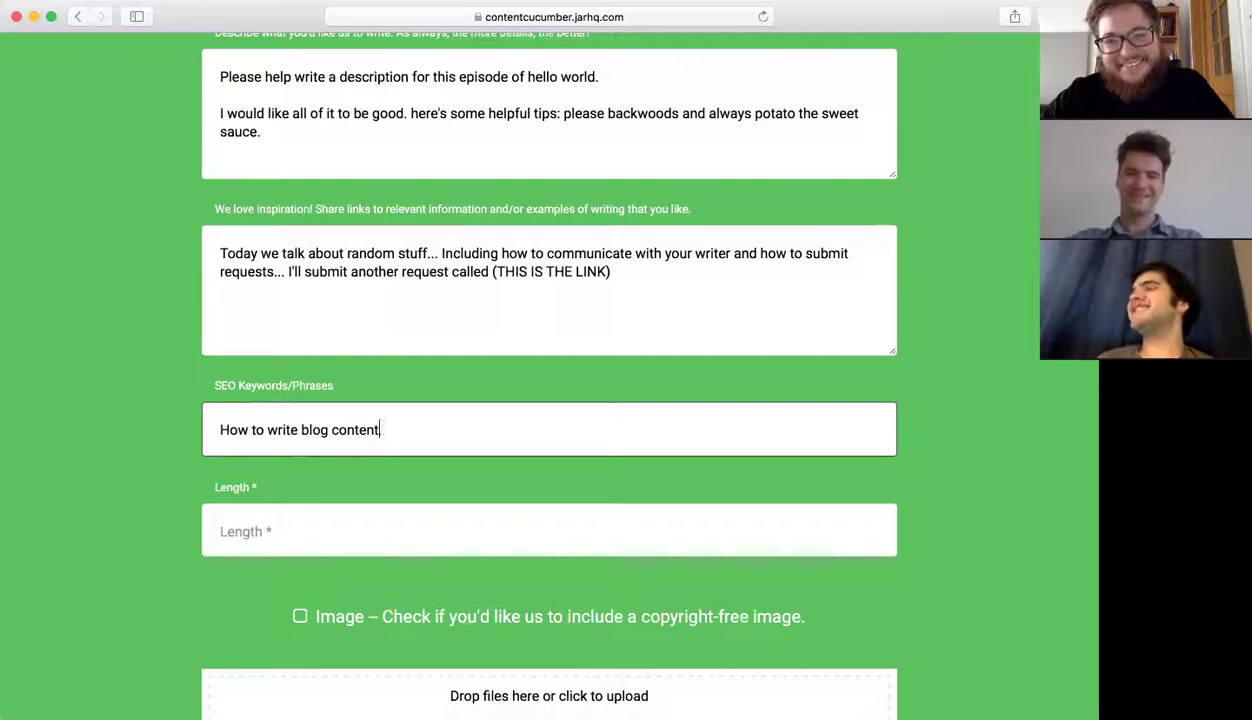
pyautogui.write(',. ')
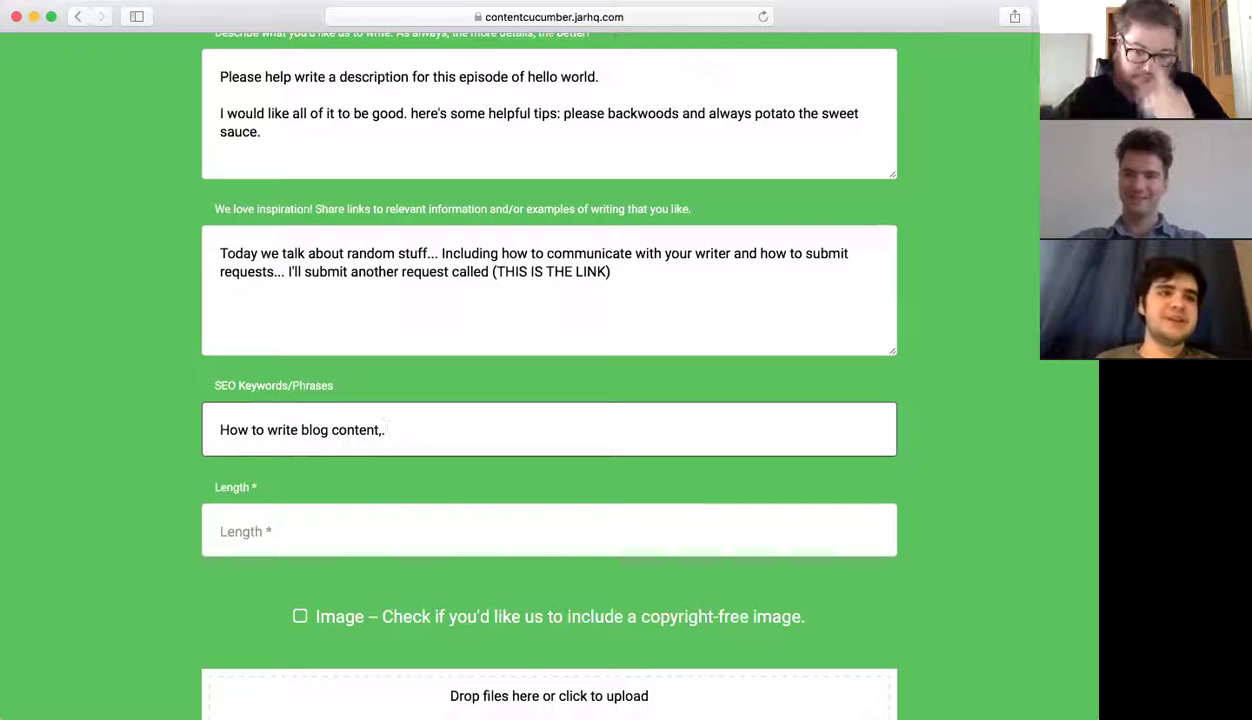
pyautogui.press('BackSpace')
pyautogui.press('BackSpace')
pyautogui.write(' how t')
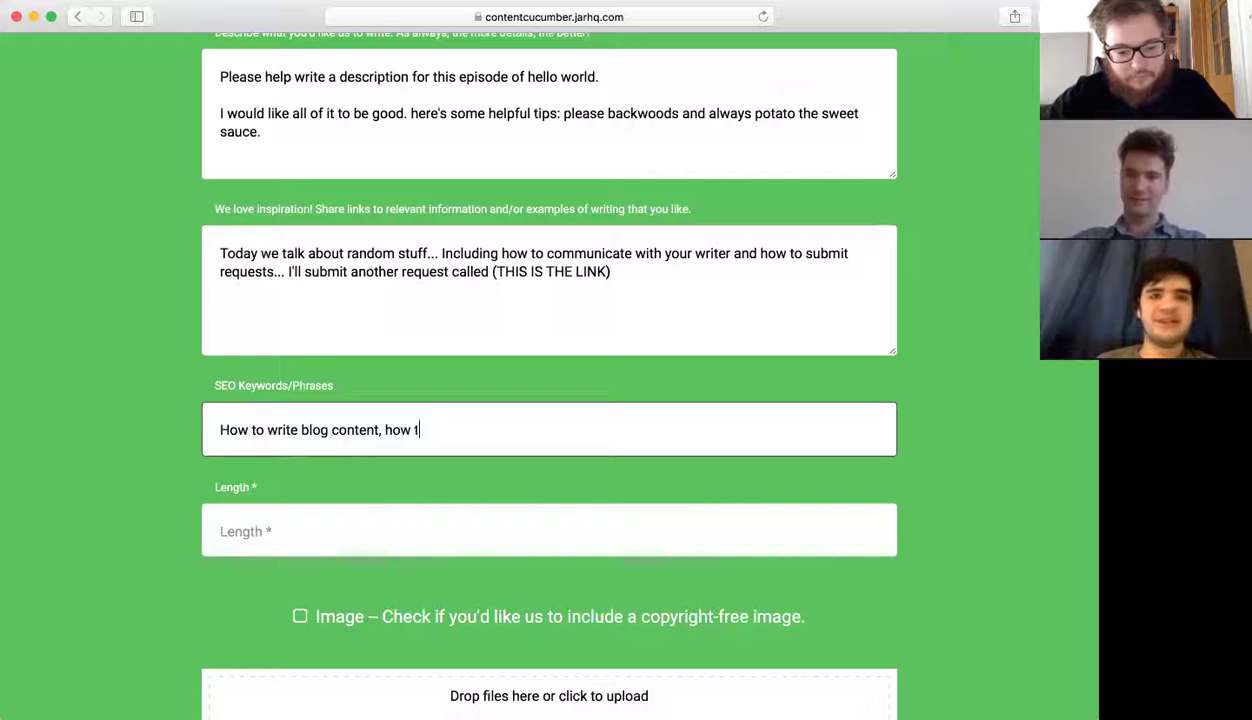
pyautogui.press('BackSpace')
pyautogui.press('BackSpace')
pyautogui.press('BackSpace')
pyautogui.press('BackSpace')
pyautogui.press('BackSpace')
pyautogui.press('BackSpace')
pyautogui.press('BackSpace')
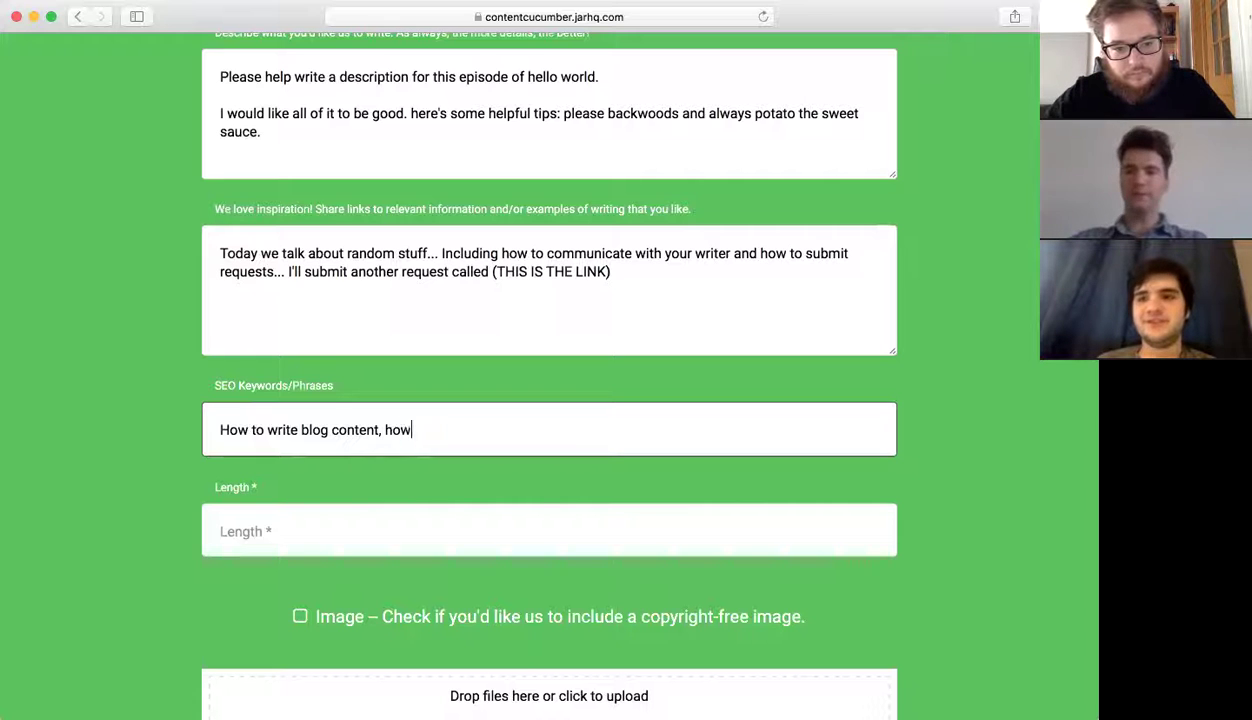
pyautogui.write('talking about')
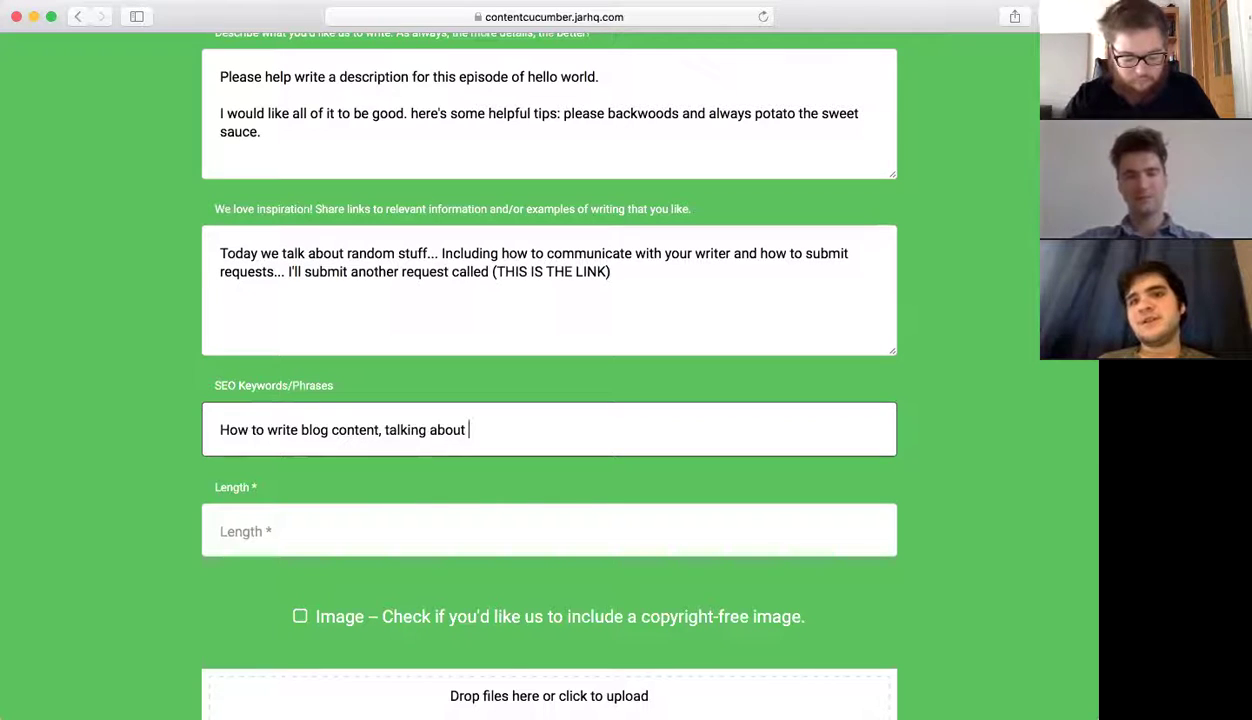
pyautogui.press('BackSpace')
pyautogui.press('BackSpace')
pyautogui.press('BackSpace')
pyautogui.press('BackSpace')
pyautogui.press('BackSpace')
pyautogui.press('BackSpace')
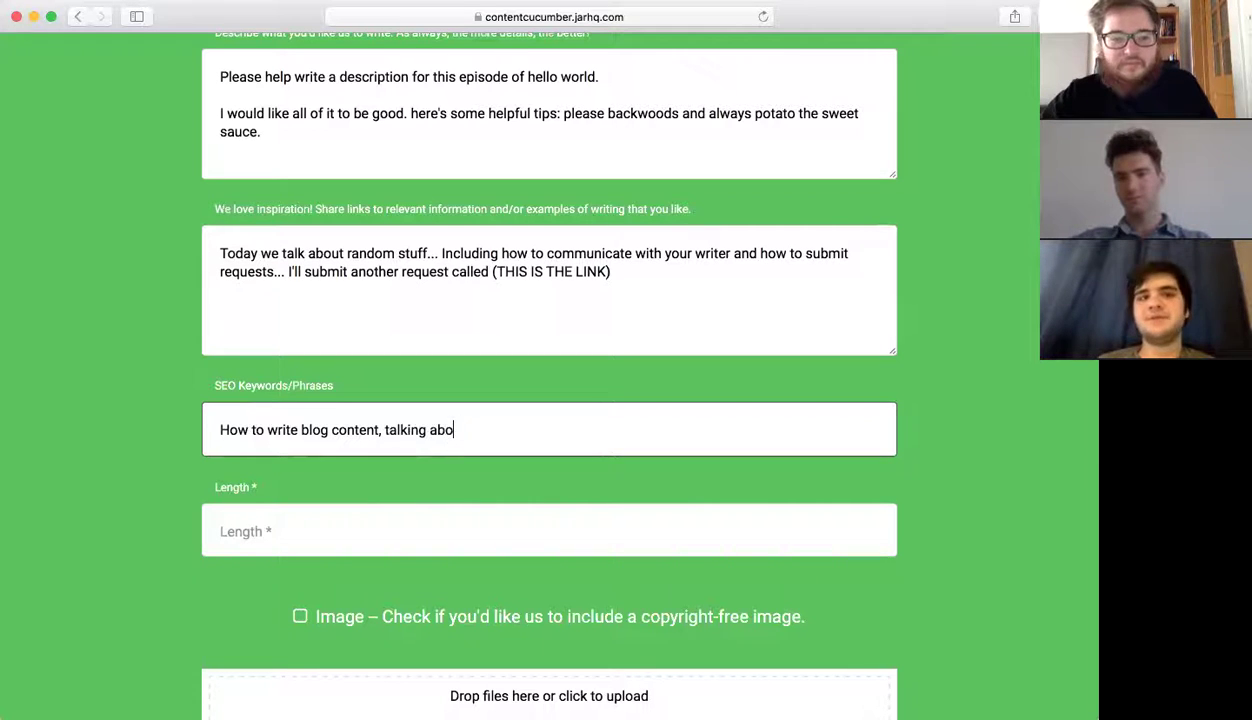
pyautogui.press('BackSpace')
pyautogui.press('BackSpace')
pyautogui.press('BackSpace')
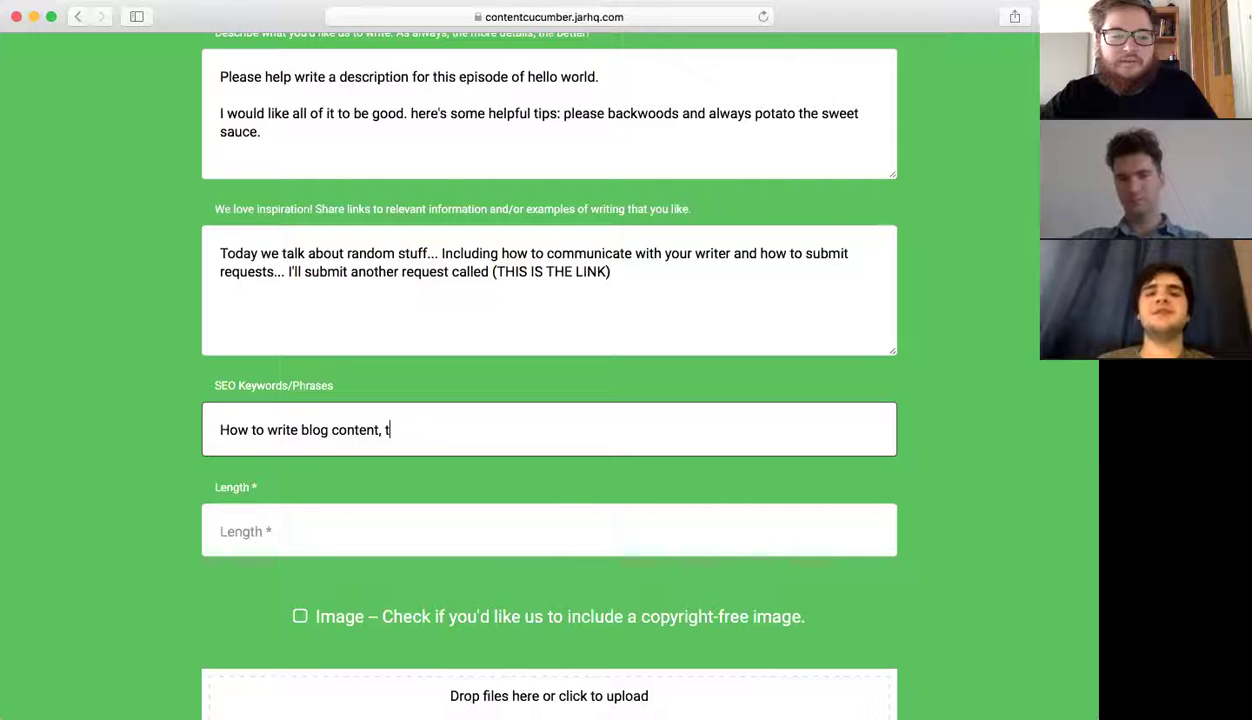
pyautogui.press('BackSpace')
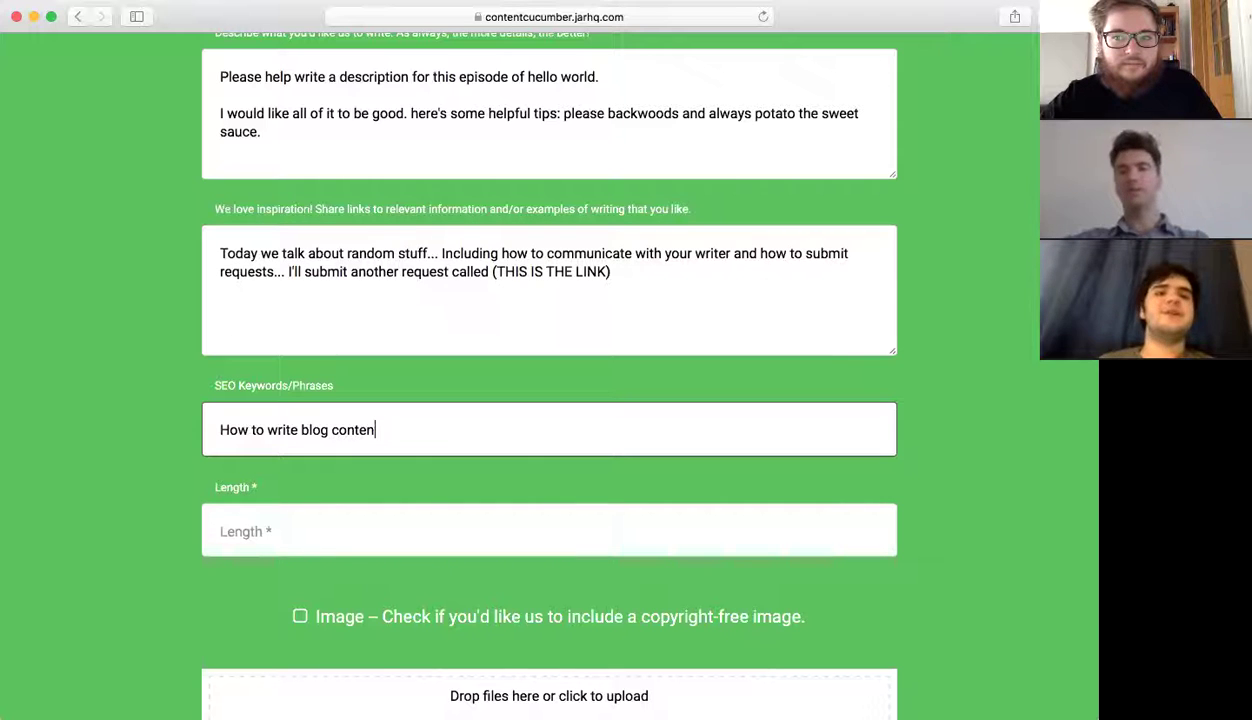
pyautogui.press('BackSpace')
pyautogui.press('BackSpace')
pyautogui.press('BackSpace')
pyautogui.press('BackSpace')
pyautogui.press('BackSpace')
pyautogui.press('BackSpace')
pyautogui.press('BackSpace')
pyautogui.press('BackSpace')
pyautogui.press('BackSpace')
pyautogui.press('BackSpace')
pyautogui.press('BackSpace')
pyautogui.press('BackSpace')
pyautogui.press('BackSpace')
pyautogui.press('BackSpace')
pyautogui.press('BackSpace')
pyautogui.press('BackSpace')
pyautogui.press('BackSpace')
pyautogui.press('BackSpace')
pyautogui.press('BackSpace')
pyautogui.press('BackSpace')
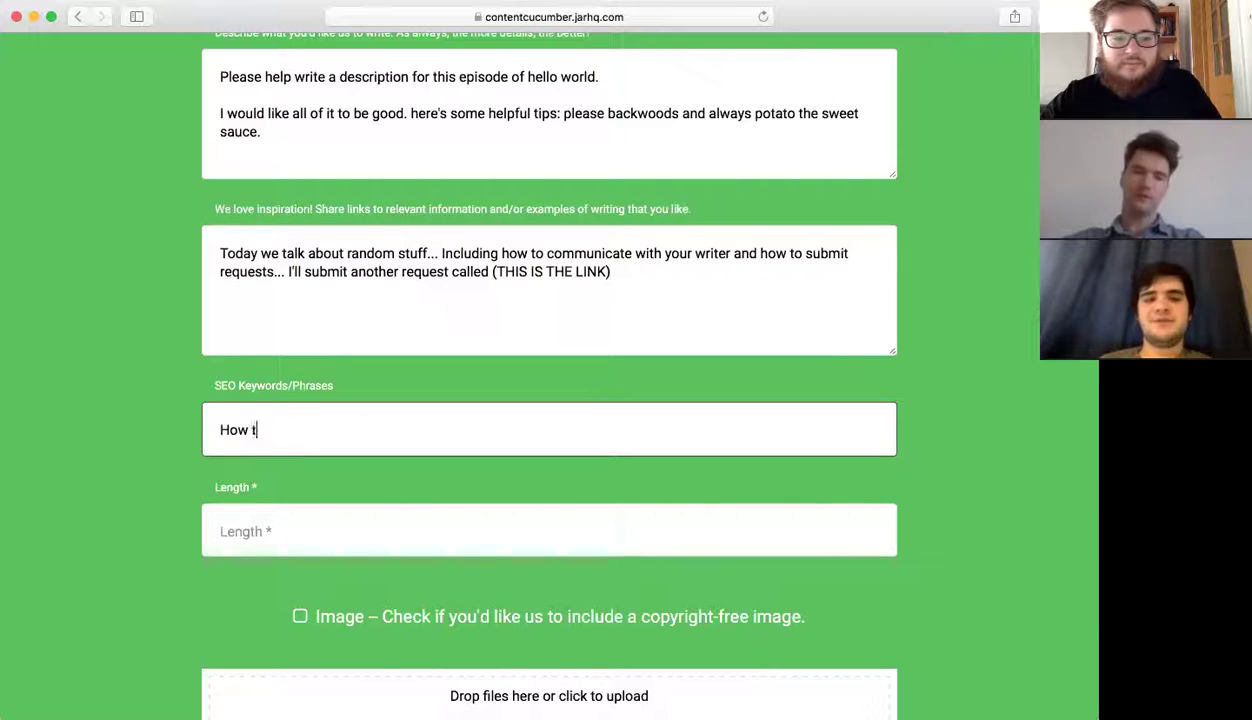
# - Set the request length to 400 Words - 1 Business Day and submit the completed request form
pyautogui.click(333, 517)
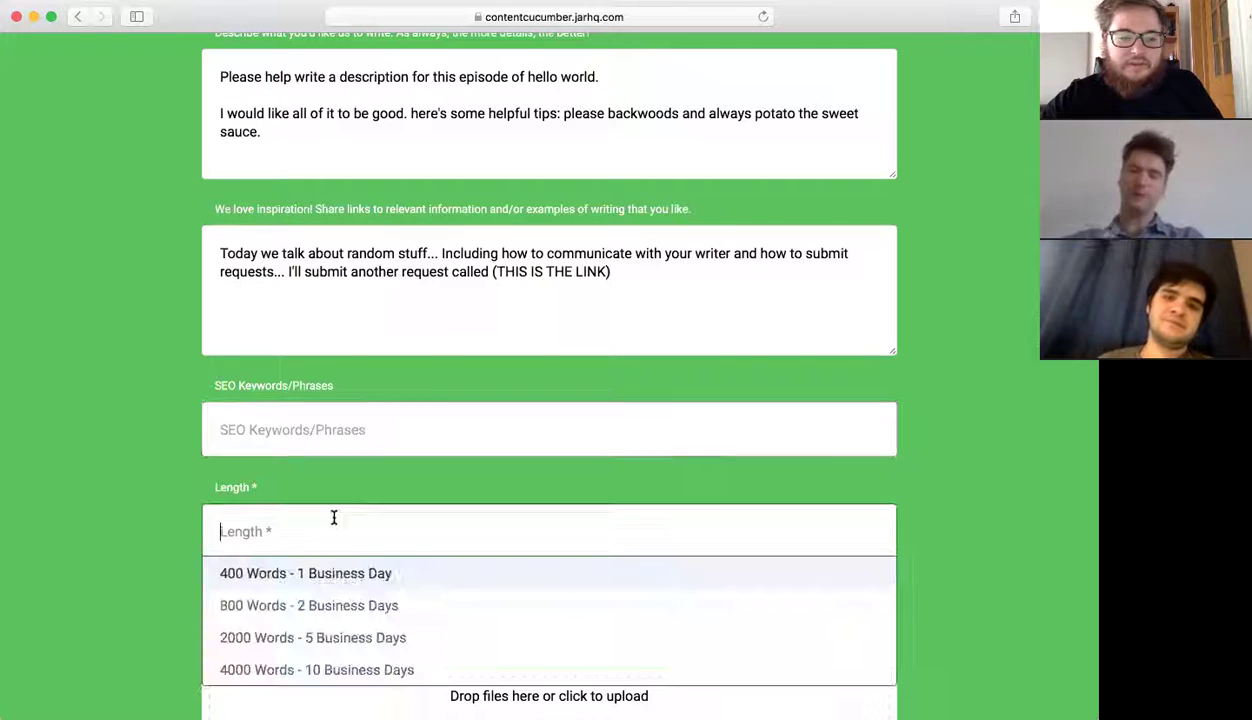
pyautogui.click(380, 575)
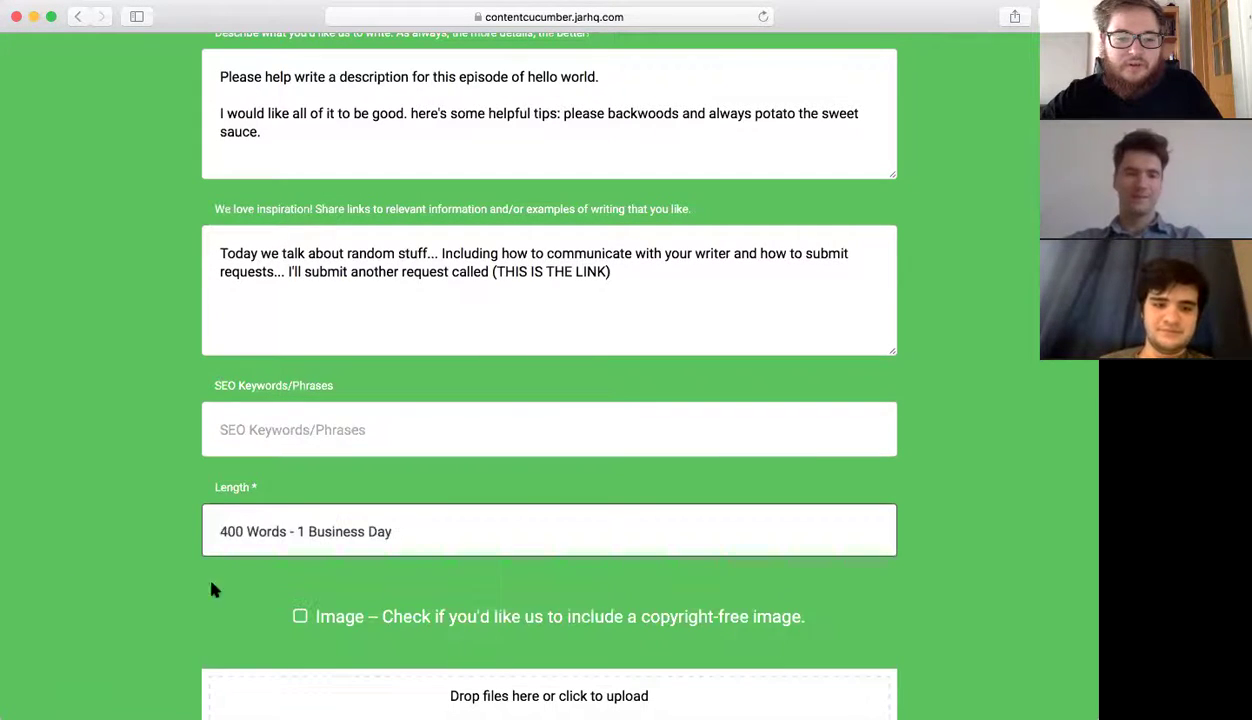
pyautogui.scroll(-2, 177, 563)
pyautogui.scroll(-1, 305, 520)
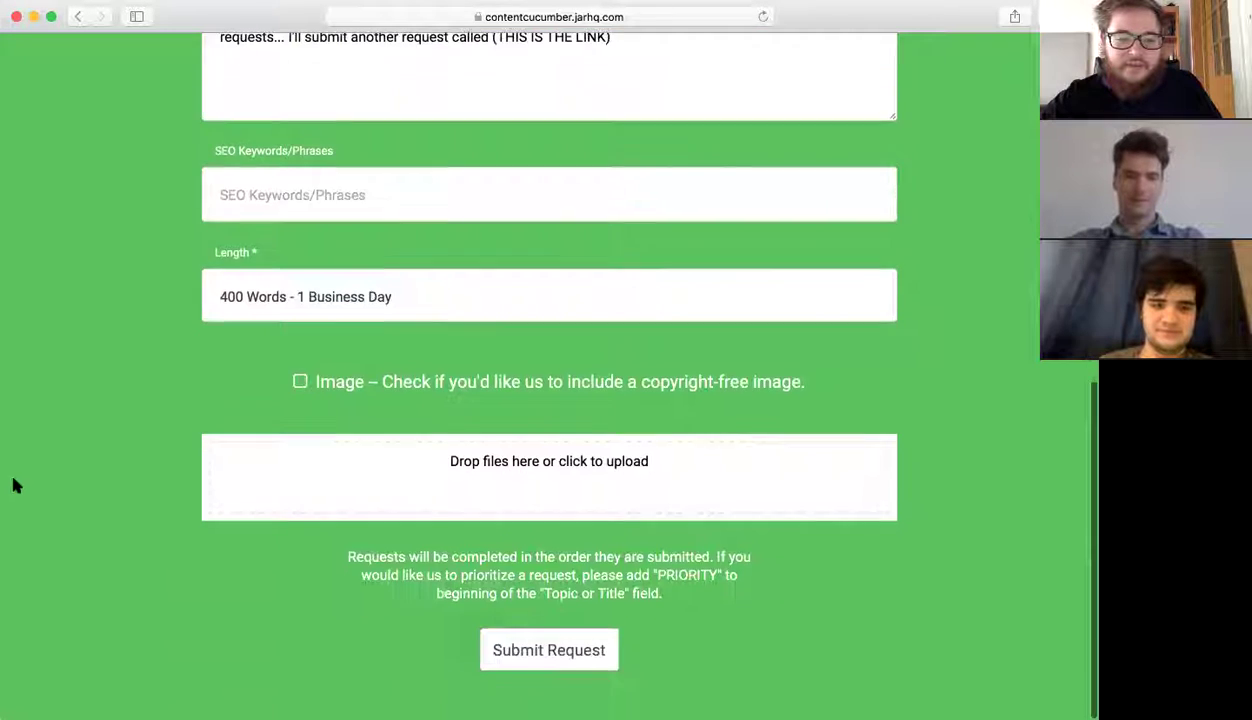
pyautogui.scroll(5, 117, 478)
pyautogui.scroll(-4, 118, 478)
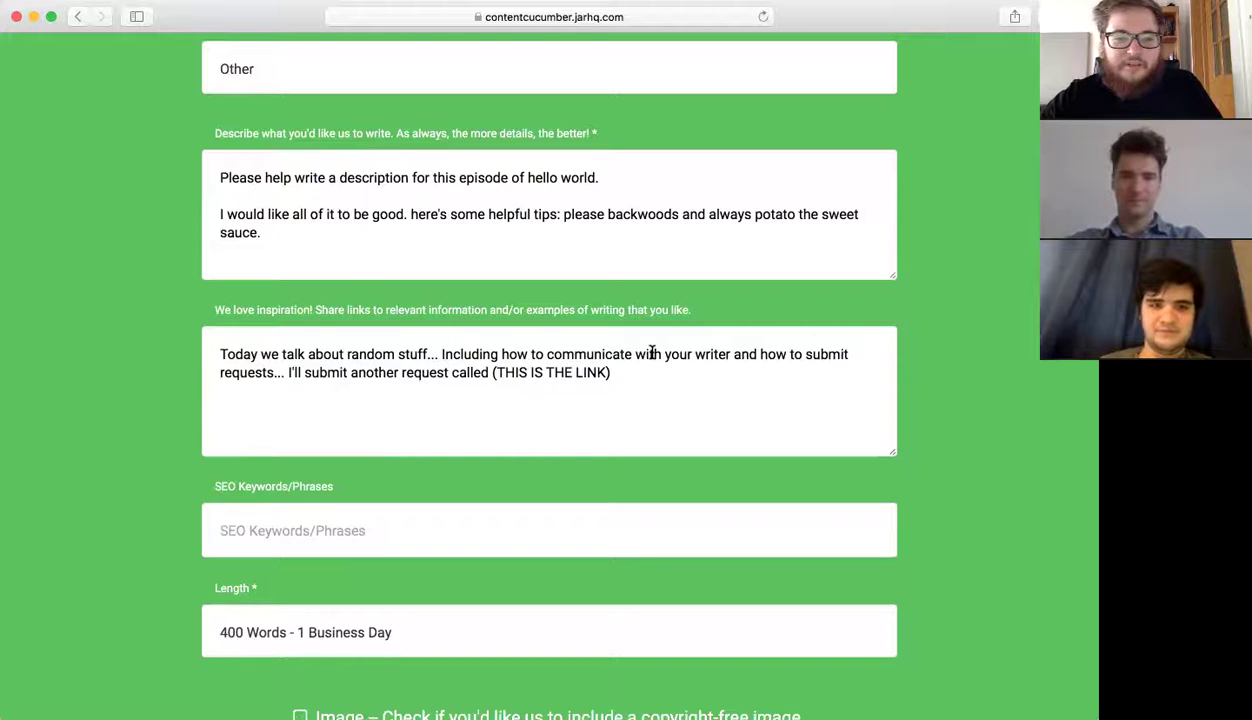
pyautogui.click(620, 373)
pyautogui.scroll(-5, 600, 500)
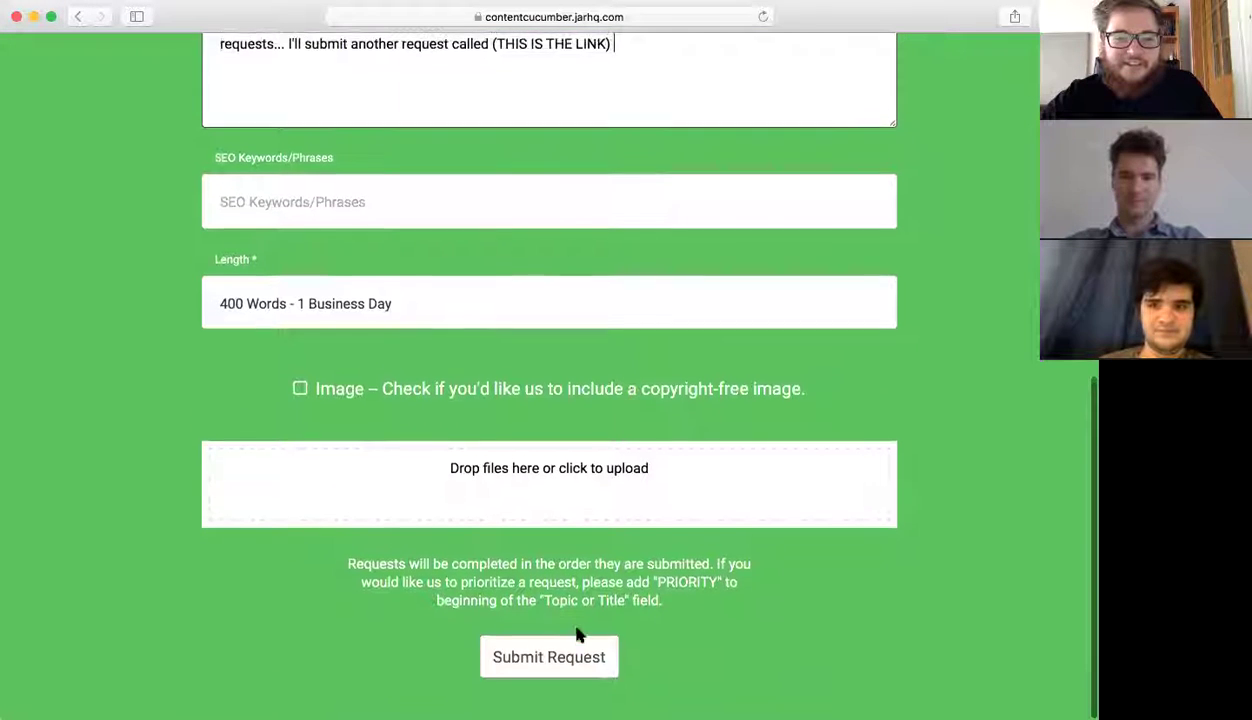
pyautogui.click(570, 661)
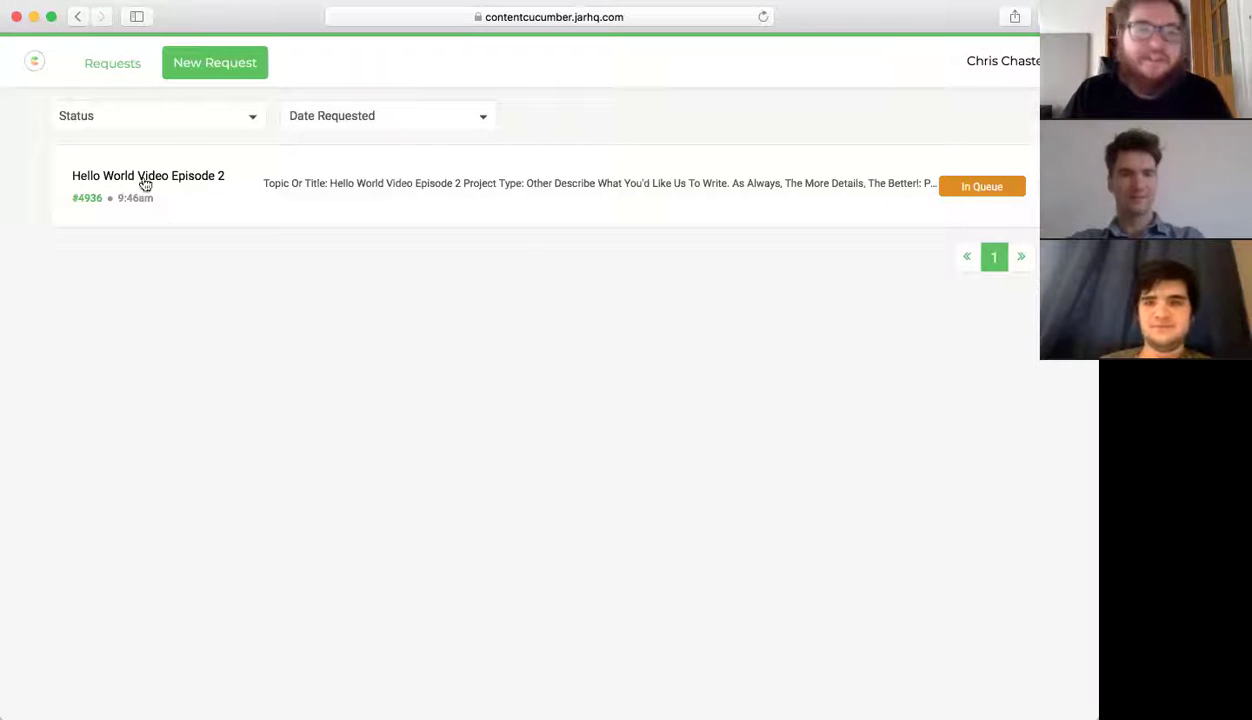
# - Open the submitted Hello World Video Episode 2 request and send the reply "Actually I'll post the link here..."
pyautogui.click(385, 193)
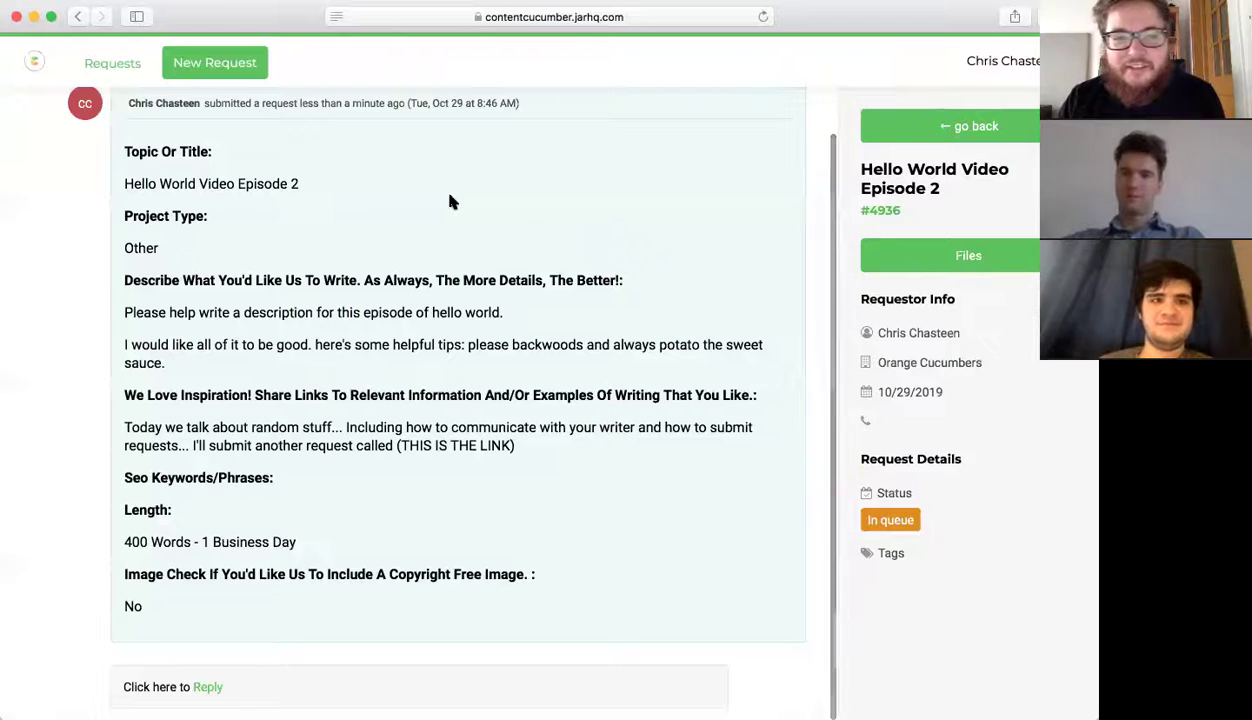
pyautogui.scroll(2, 447, 201)
pyautogui.click(208, 681)
pyautogui.write('Ac')
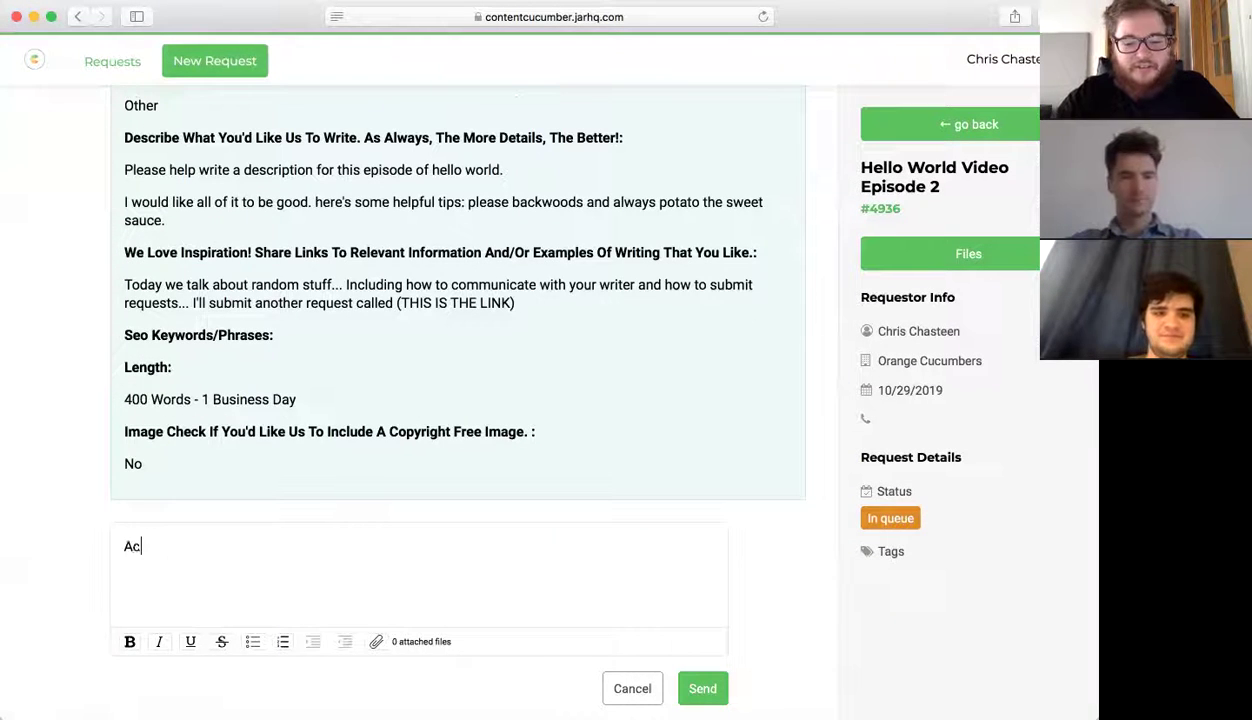
pyautogui.write("tually I'll p")
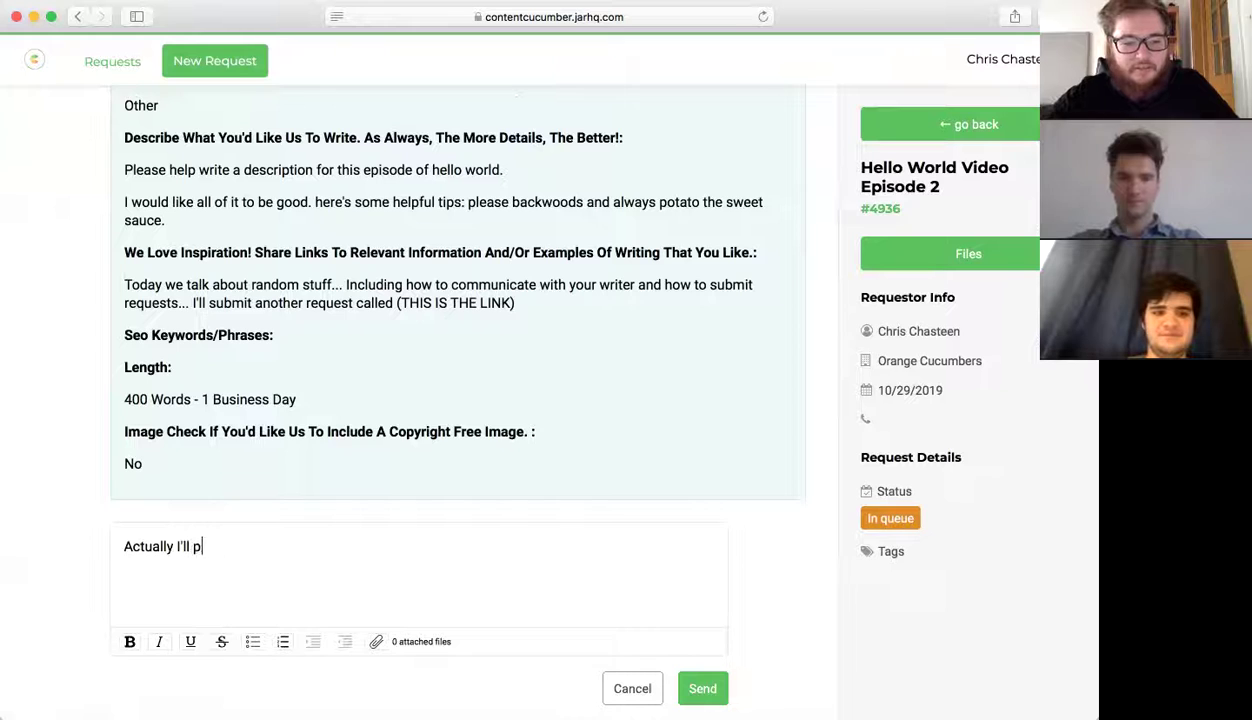
pyautogui.write('ost the link her')
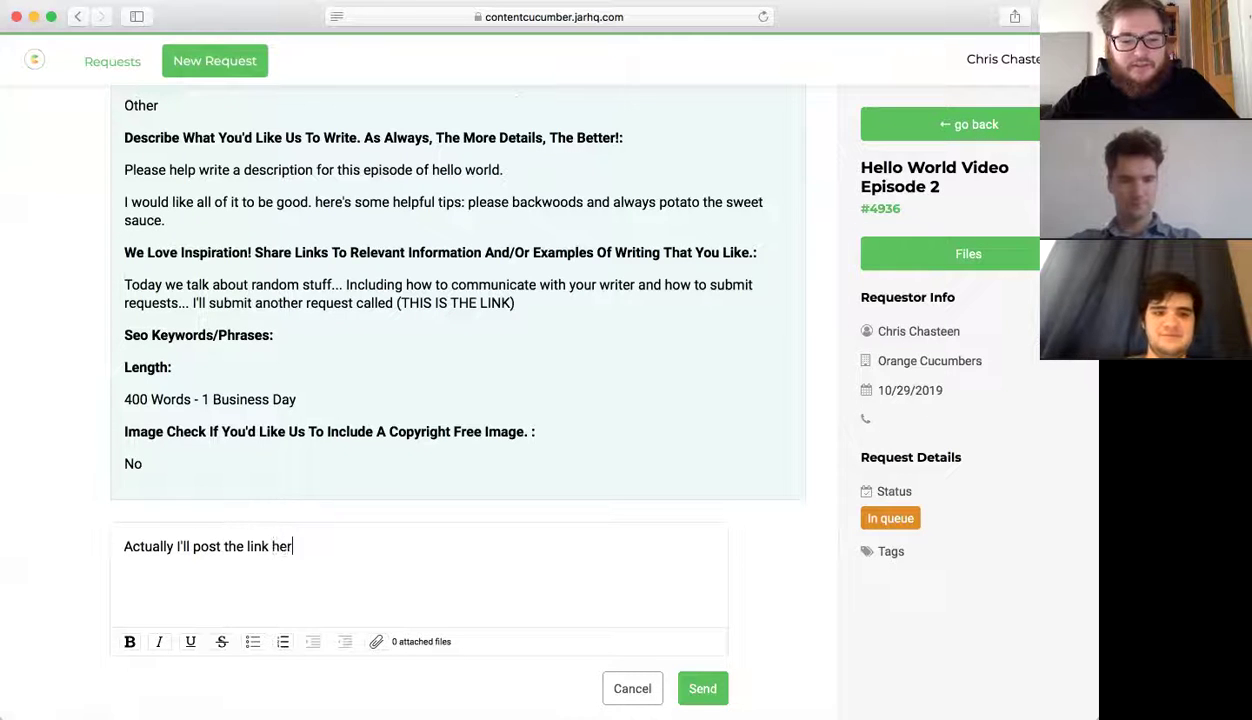
pyautogui.write('e...')
pyautogui.press('Return')
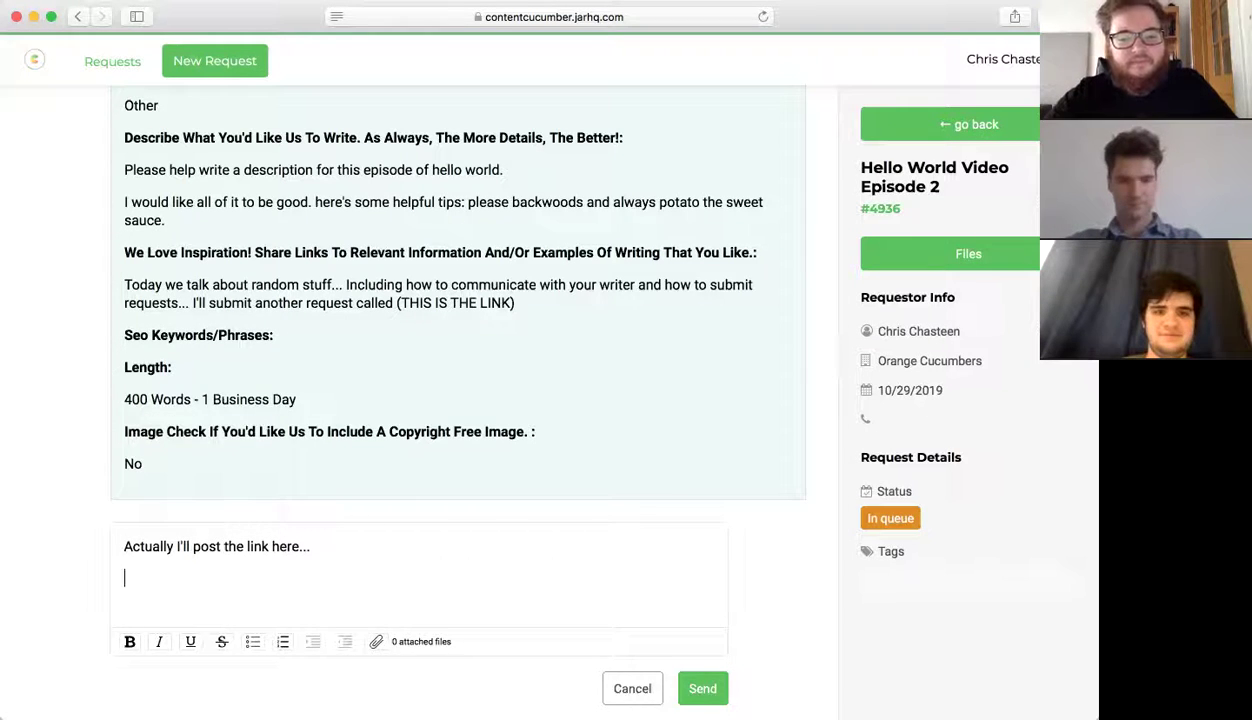
pyautogui.click(702, 688)
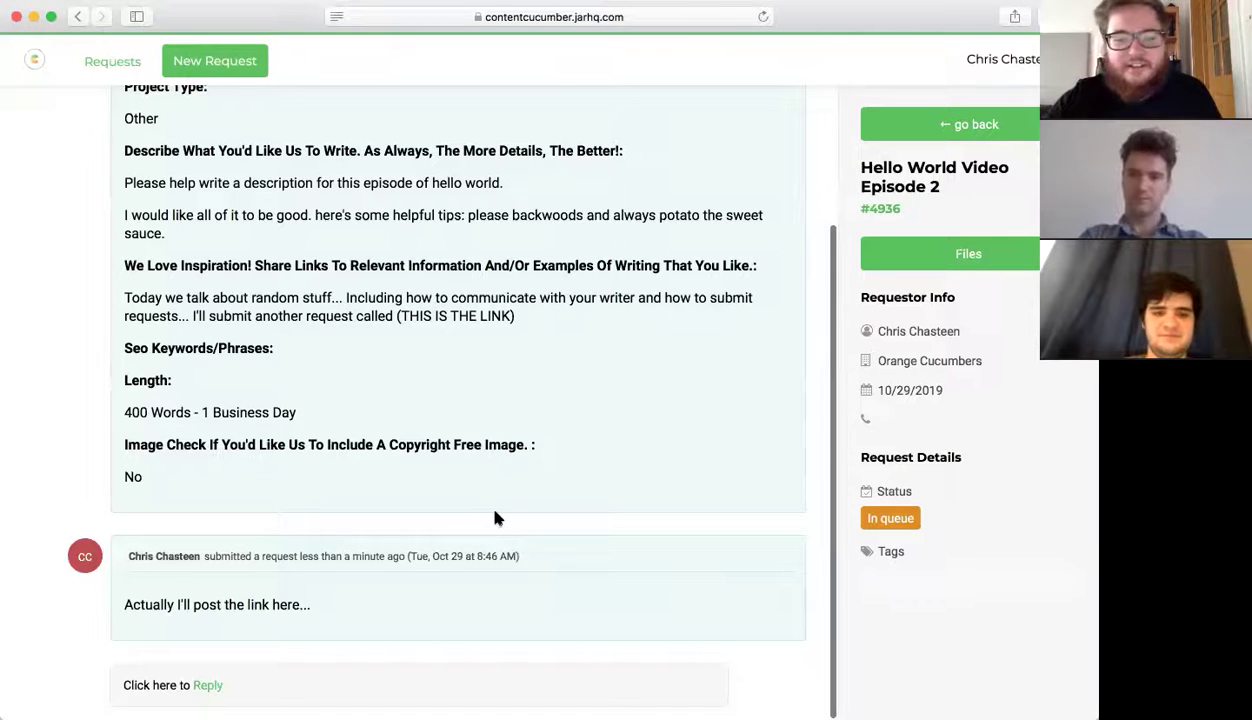